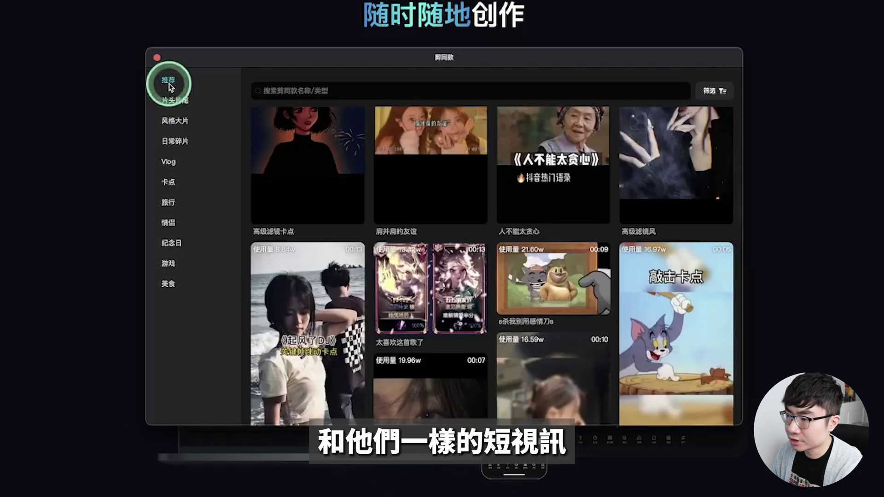
- Look through the 风格大片 templates and examine the 图文成片 window's title, body and reading-voice options
left_click(175, 121)
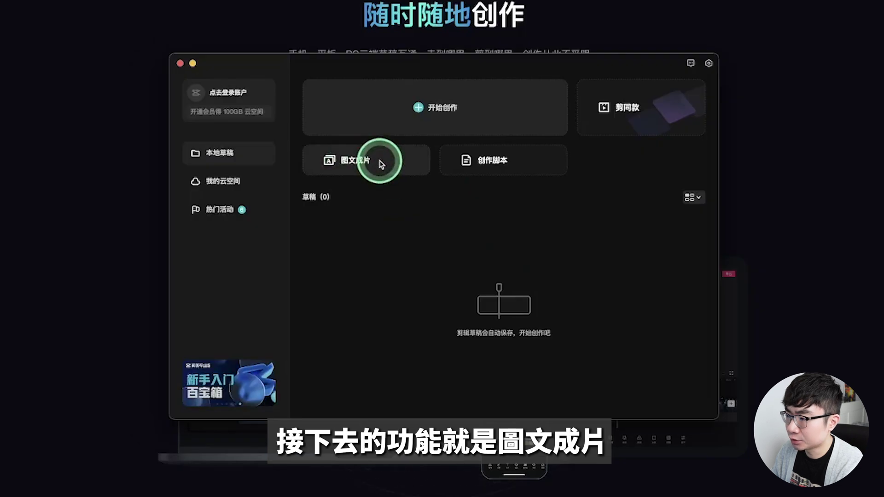
left_click(381, 164)
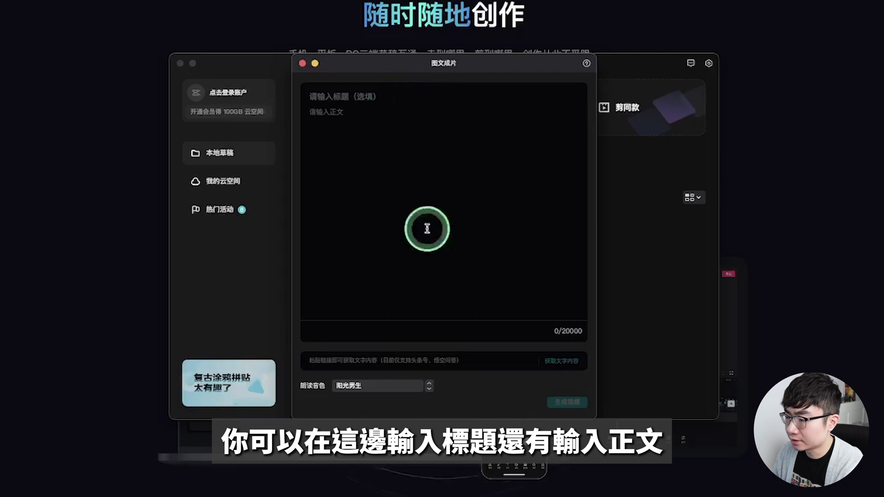
left_click(401, 390)
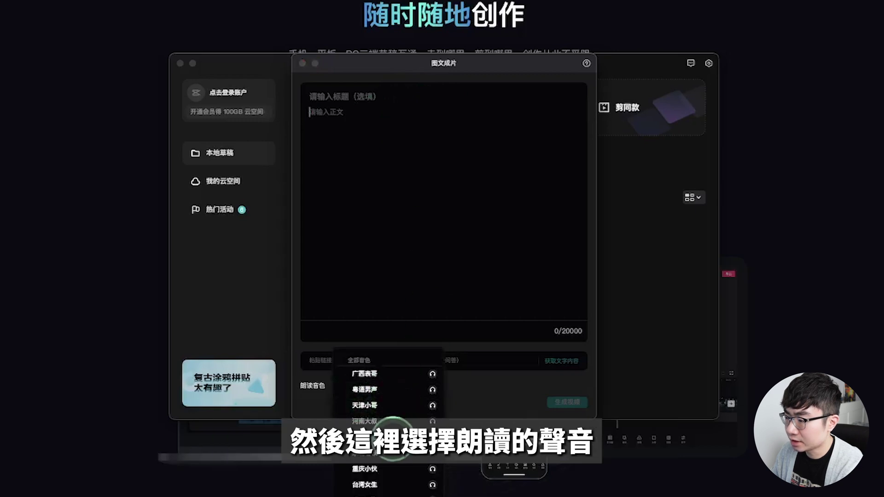
left_click(526, 380)
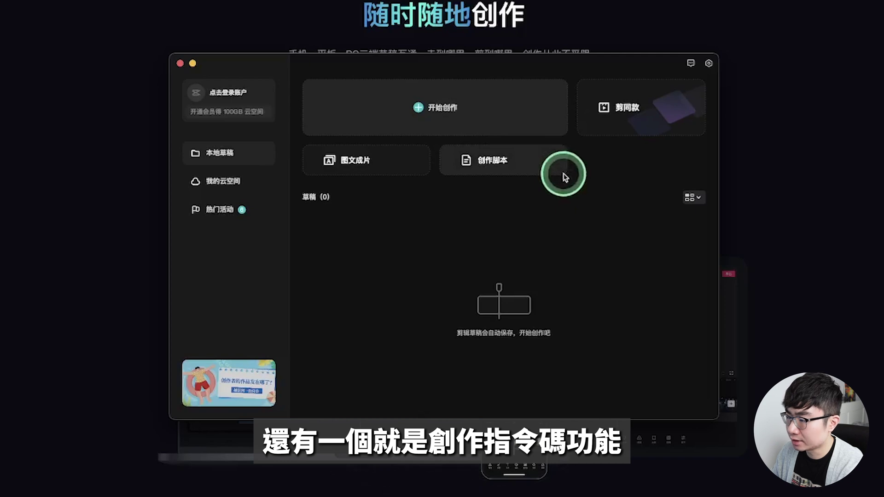
- Start a new draft and import the MP3 music file and the three MP4 video clips
left_click(522, 121)
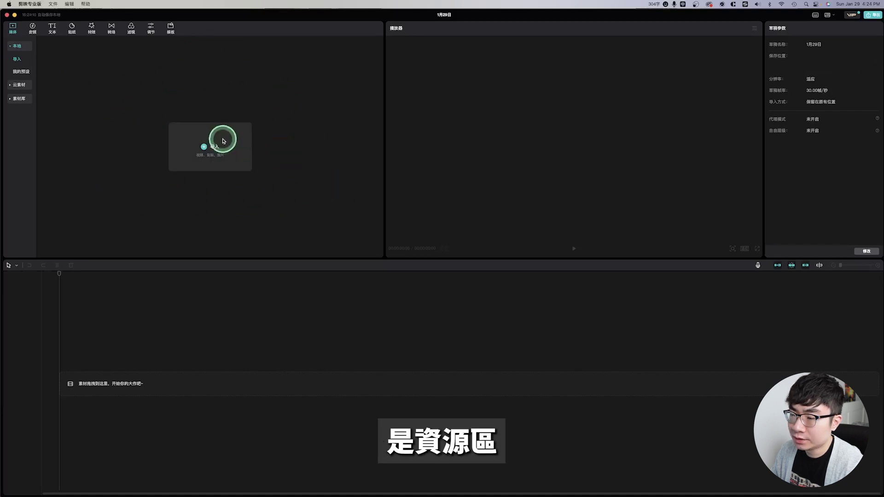
left_click(224, 147)
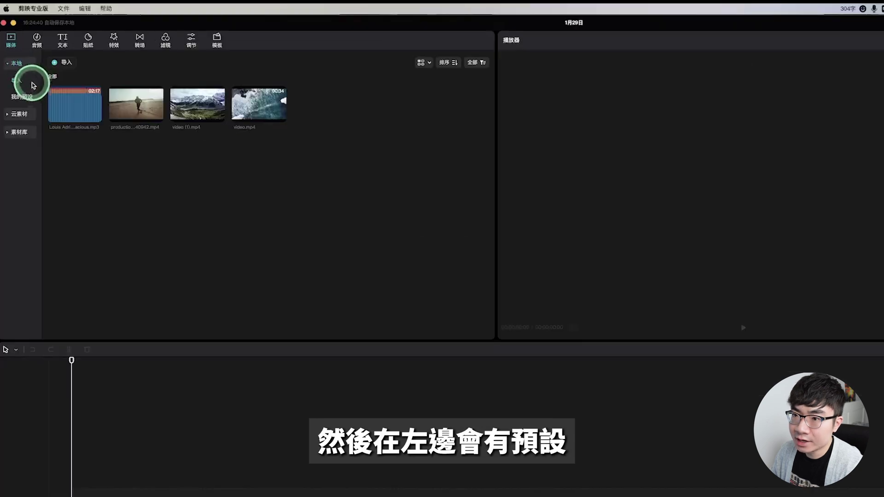
- View the saved presets (我的预设) and the cloud materials (云素材) sections of the media library
left_click(25, 73)
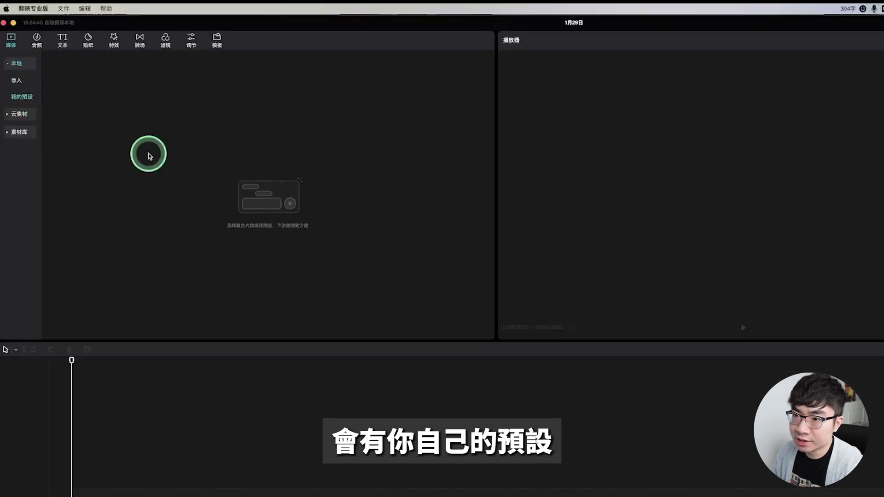
left_click(19, 114)
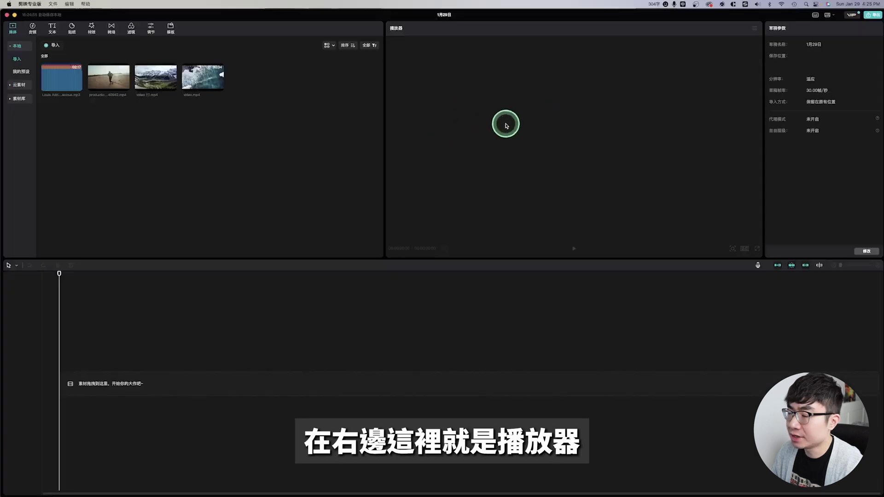
- Preview the ocean clip video.mp4 and place it at the start of the timeline's main track
left_click(198, 77)
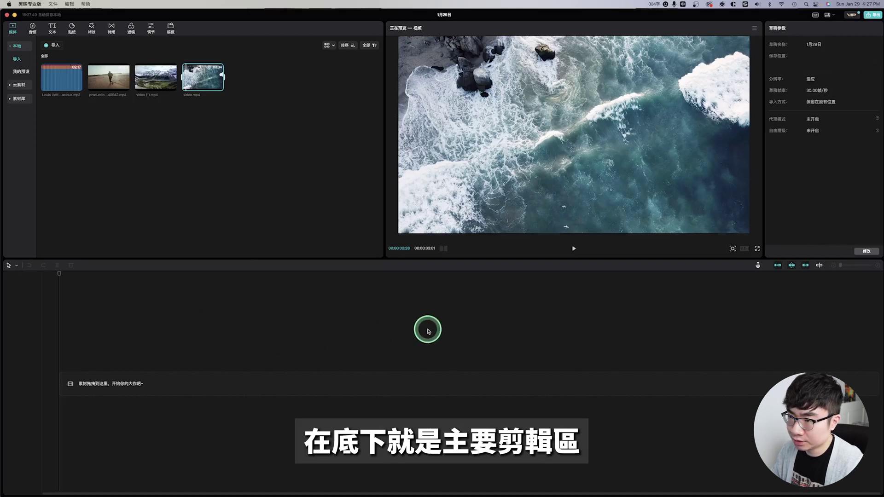
left_click_drag(204, 84, 198, 280)
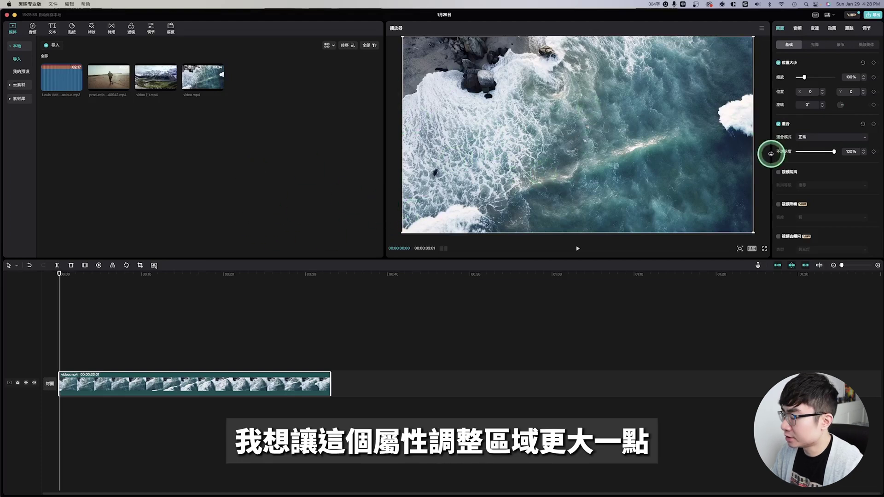
- Widen the properties area at the player's expense and narrow the media area to enlarge the player
left_click_drag(771, 154, 640, 141)
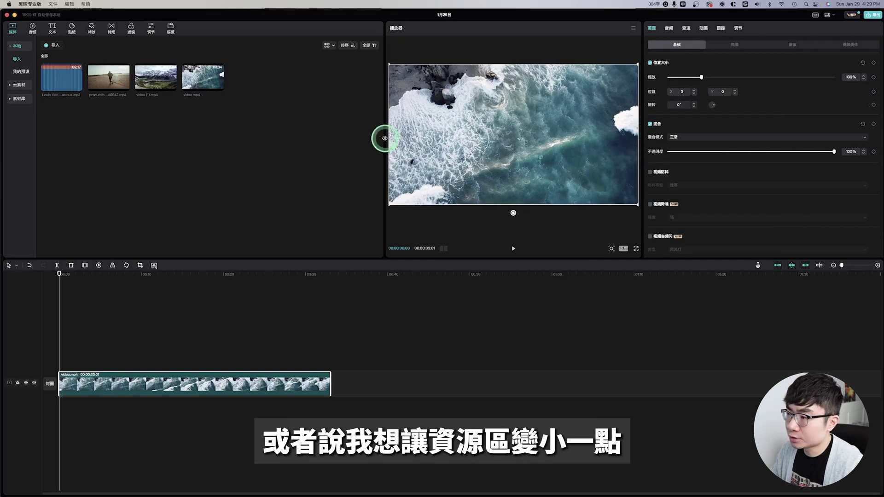
left_click_drag(385, 138, 266, 138)
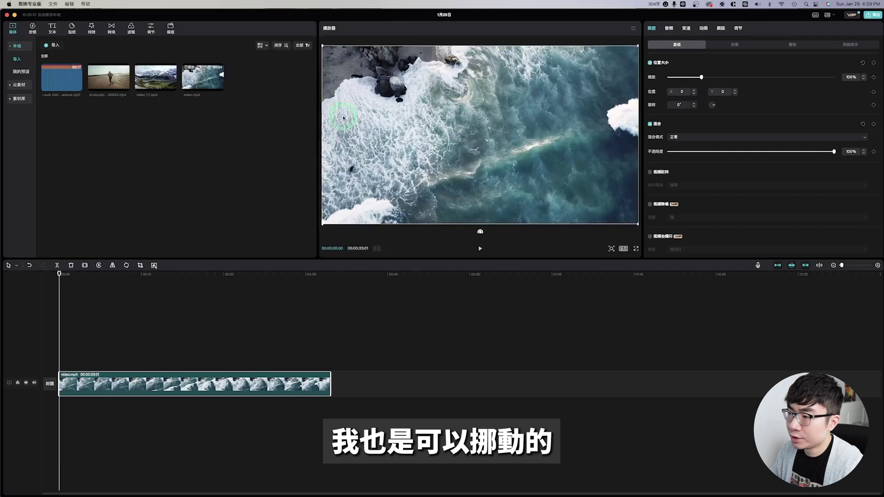
left_click(244, 121)
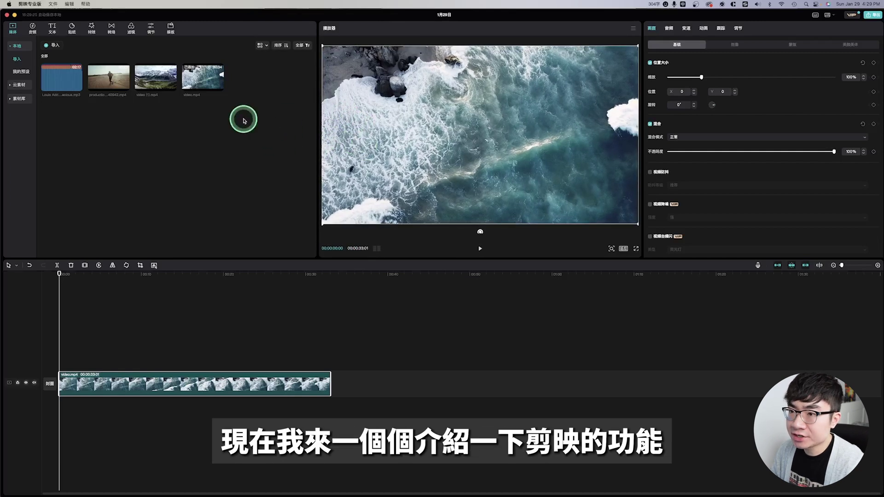
left_click(19, 27)
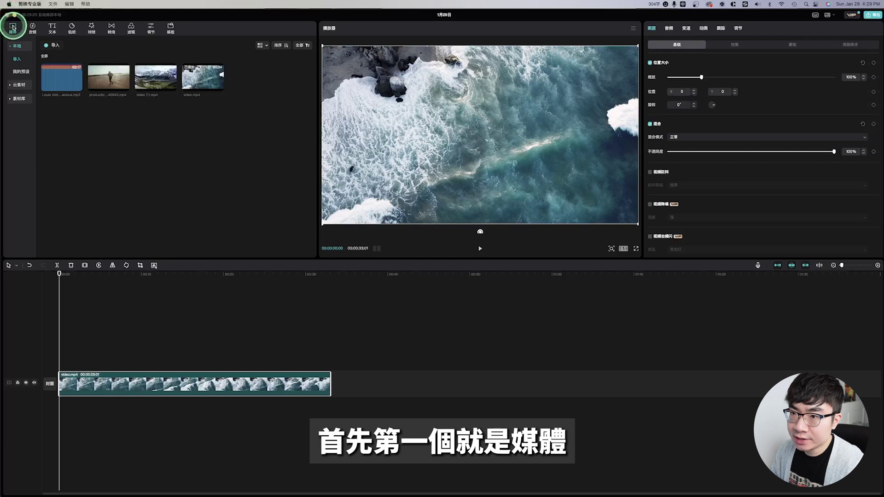
left_click(118, 56)
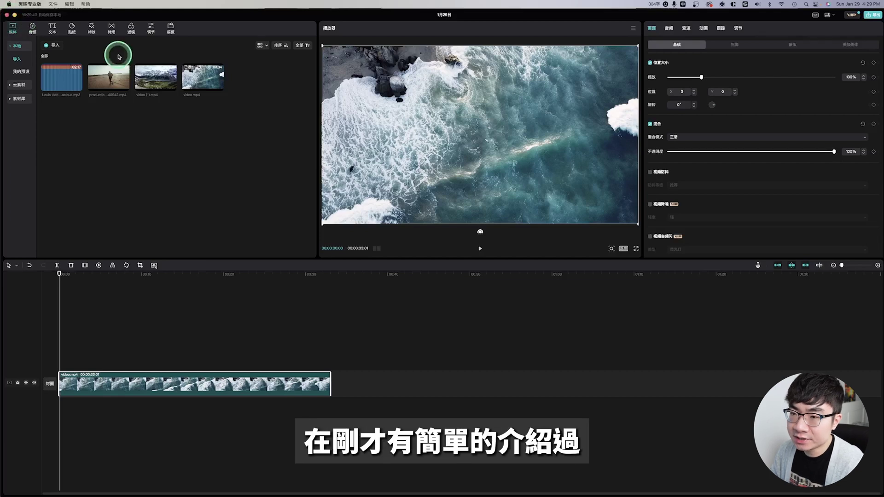
- Place the stock clip of the laughing man with a moustache from 素材库 on a track above video.mp4, near the start
left_click(10, 102)
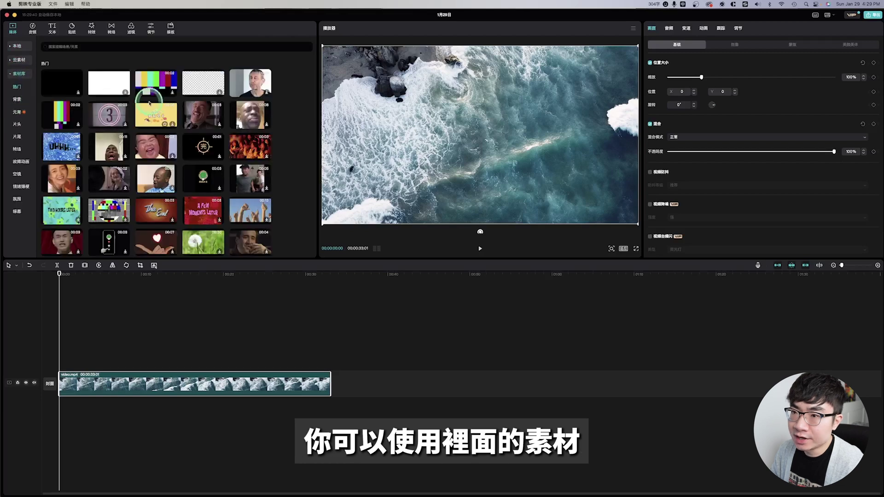
left_click(203, 118)
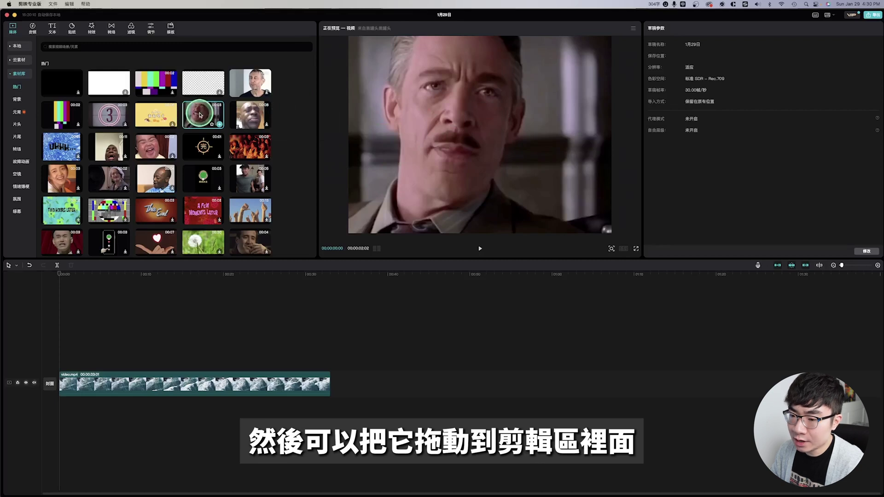
left_click_drag(200, 114, 79, 360)
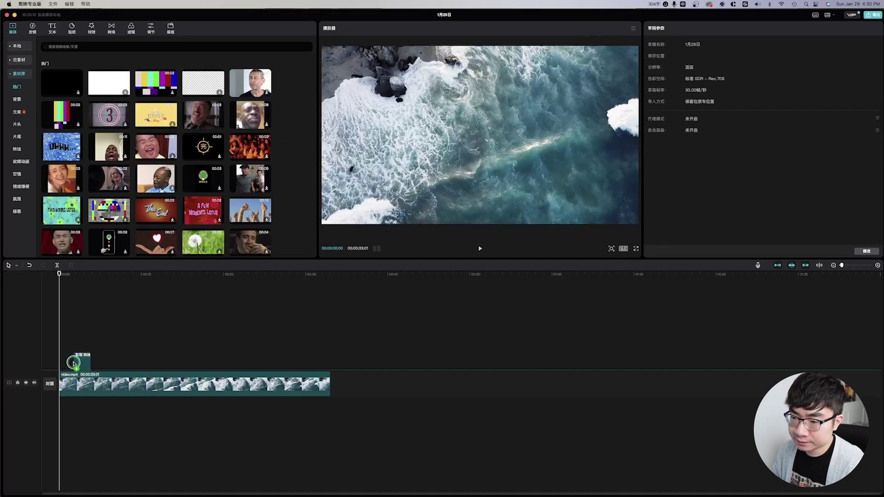
- Play the timeline from just before the overlaid stock clip and pause near the clip's end
left_click(70, 274)
key("space")
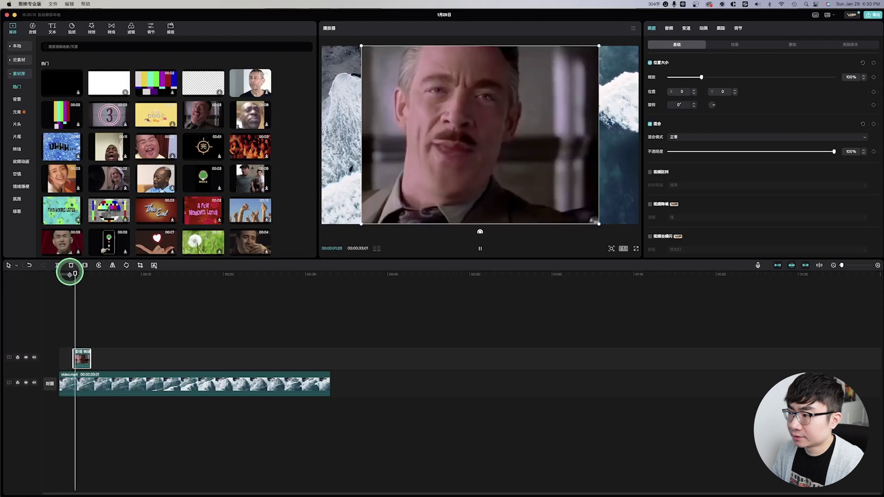
key("space")
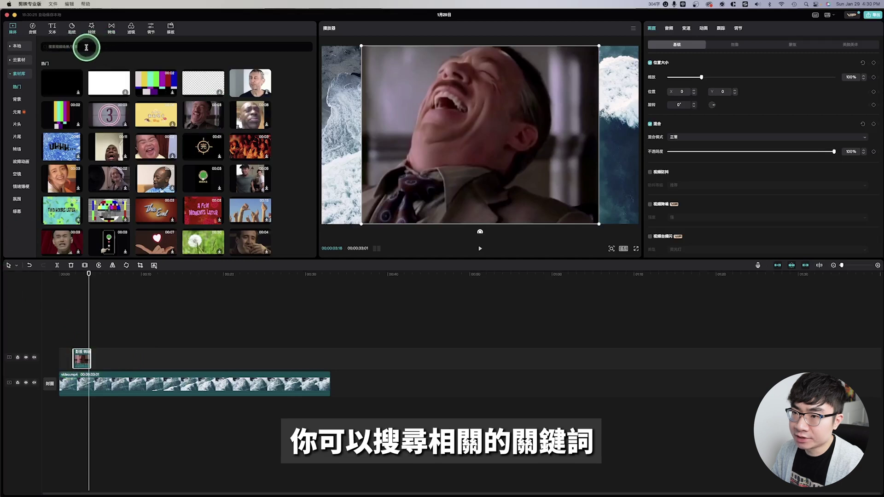
- Search the stock material library for 過年
left_click(86, 47)
type("過年")
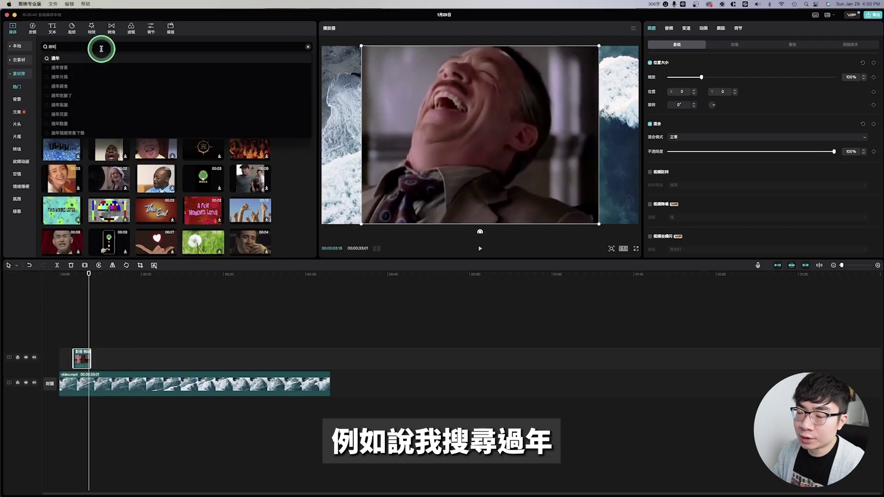
key("Return")
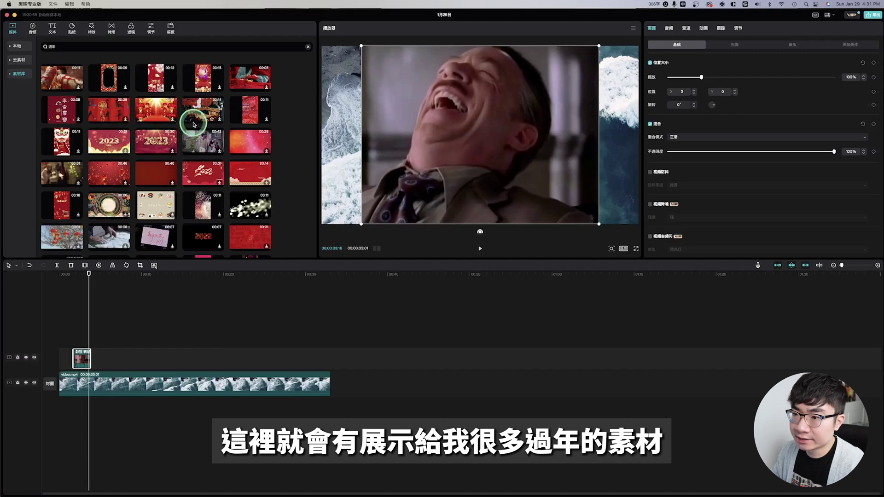
- Preview the vertical red New Year clip marked 00:12 and add it to the timeline above video.mp4
left_click(154, 81)
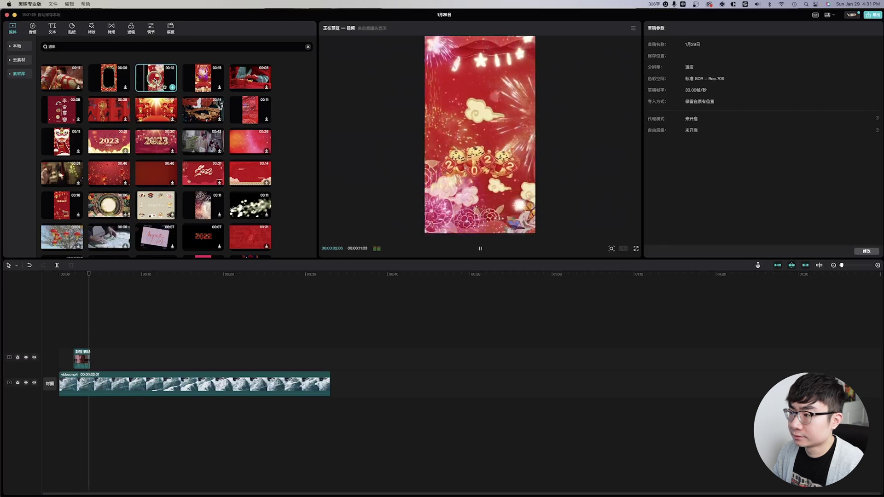
left_click(171, 89)
left_click_drag(144, 73, 132, 367)
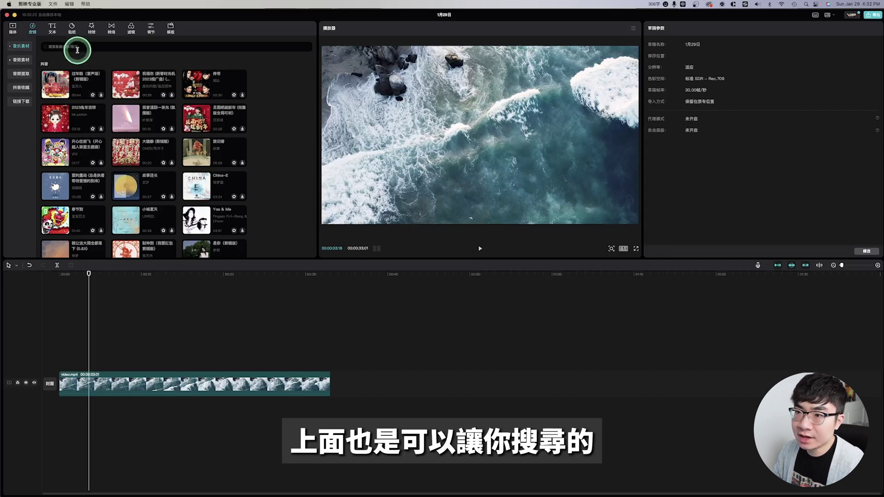
- Browse the music categories (音乐素材) and the popular sound effects (音效素材) in the audio library
left_click(20, 46)
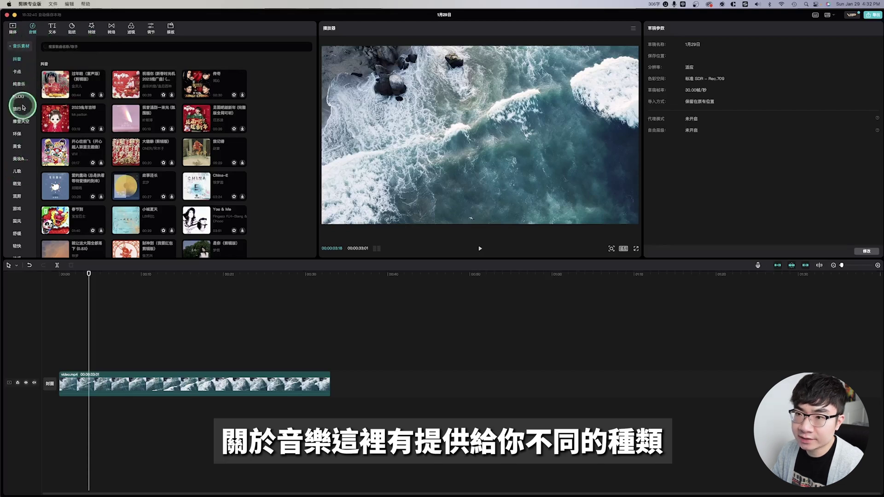
left_click(21, 60)
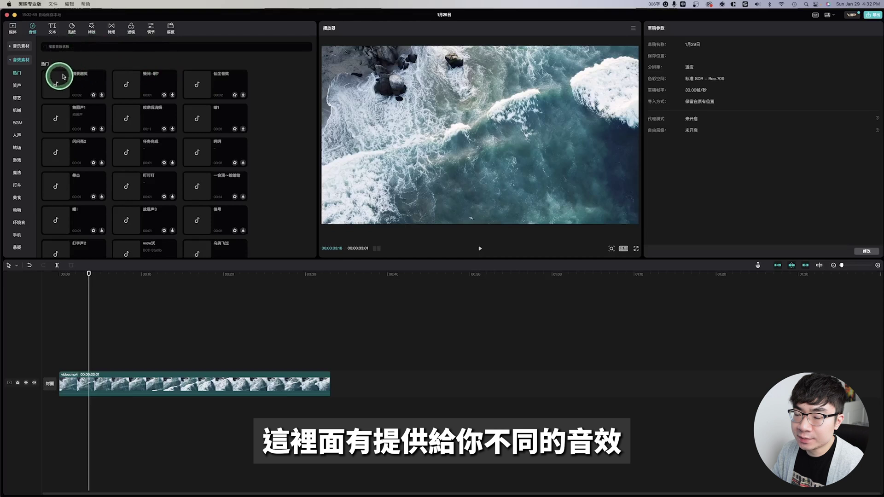
- Audition the middle sound effect in the second row of 热门 and place it on an audio track below video.mp4
left_click(147, 121)
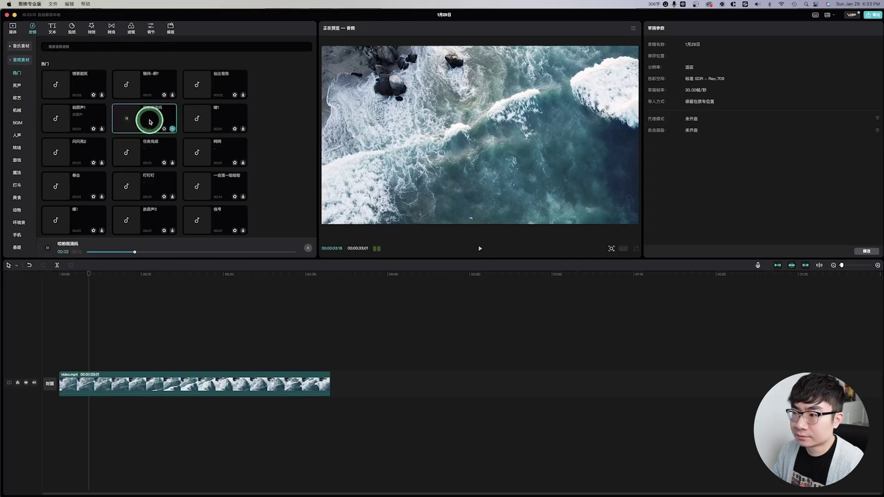
left_click(148, 121)
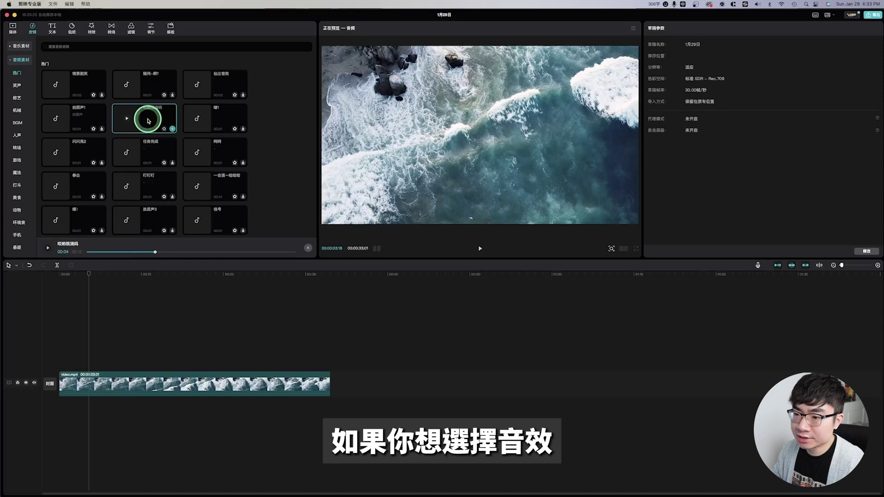
left_click_drag(148, 121, 109, 357)
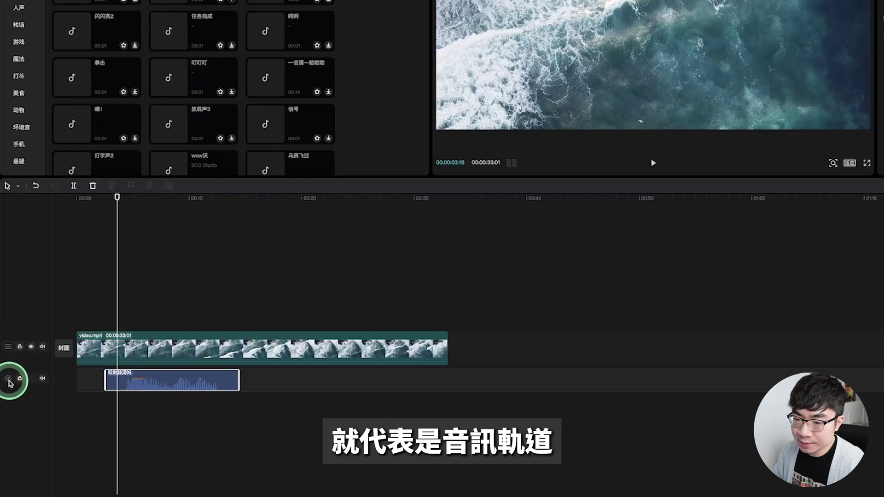
- Try the video track's lock and original-sound toggles, and hide the track and show it again
left_click(19, 348)
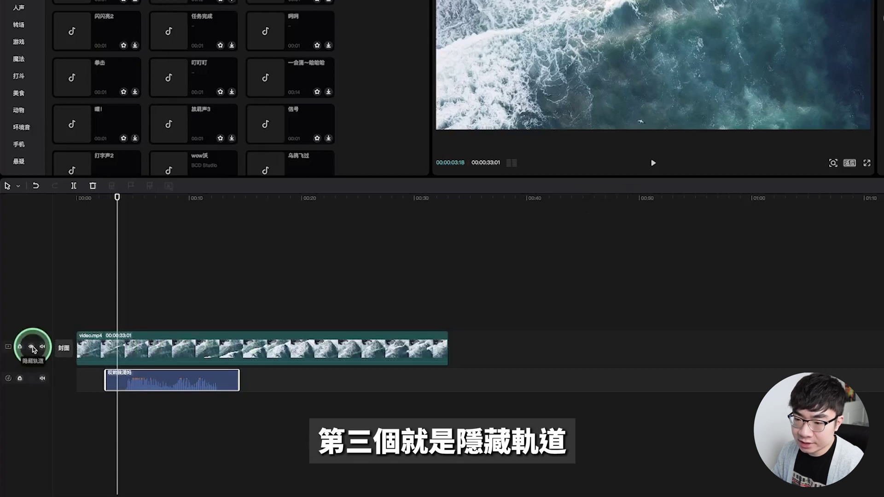
left_click(31, 348)
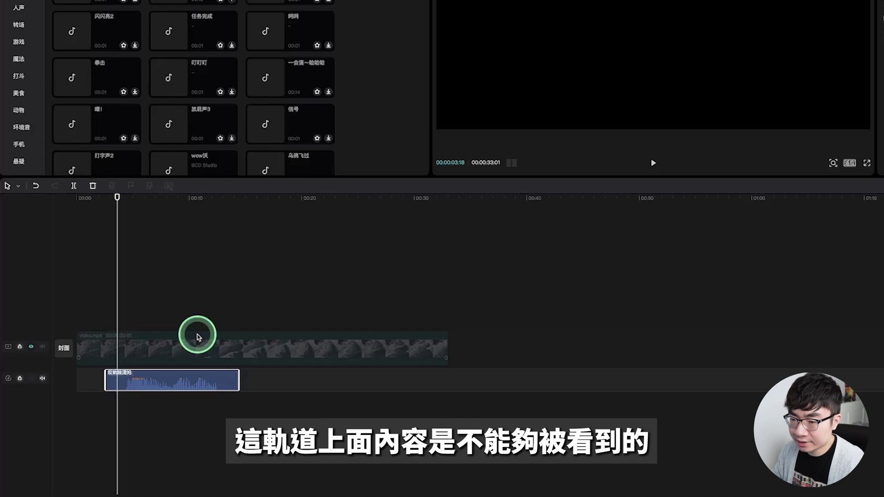
left_click(31, 347)
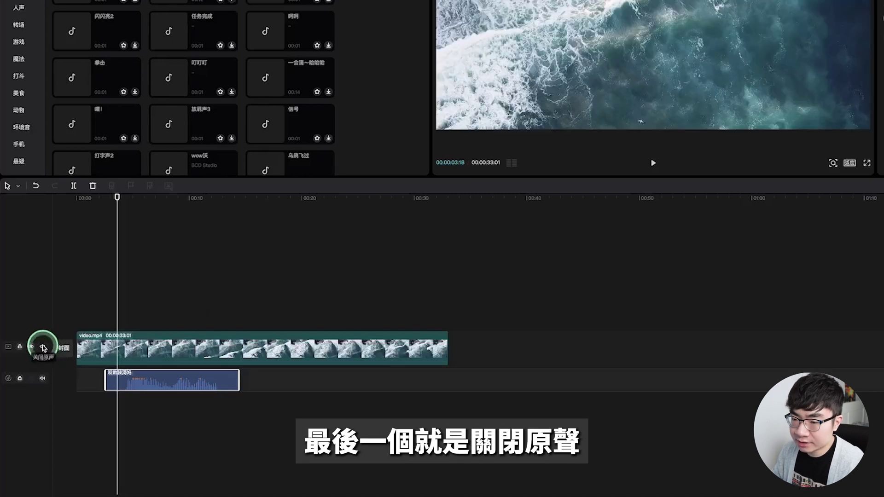
left_click(43, 347)
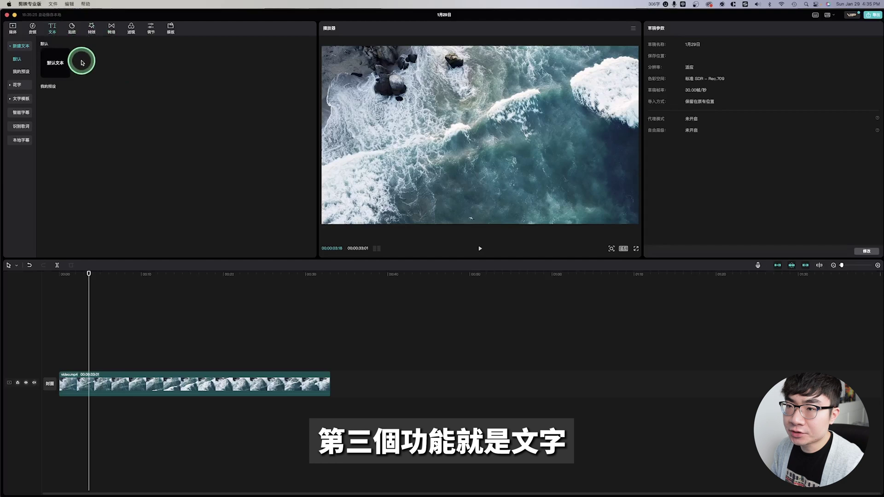
- Add a default text clip (默认文本) at the playhead on a track above video.mp4
mouse_move(57, 62)
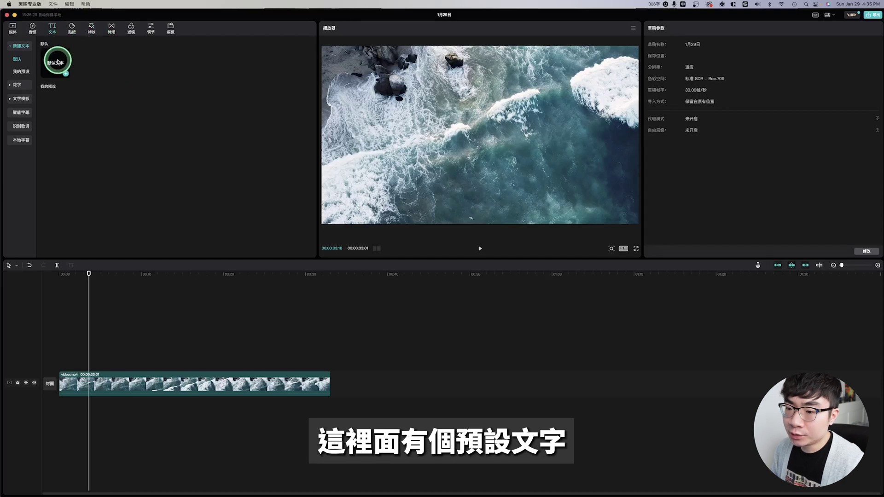
left_click_drag(57, 61, 136, 310)
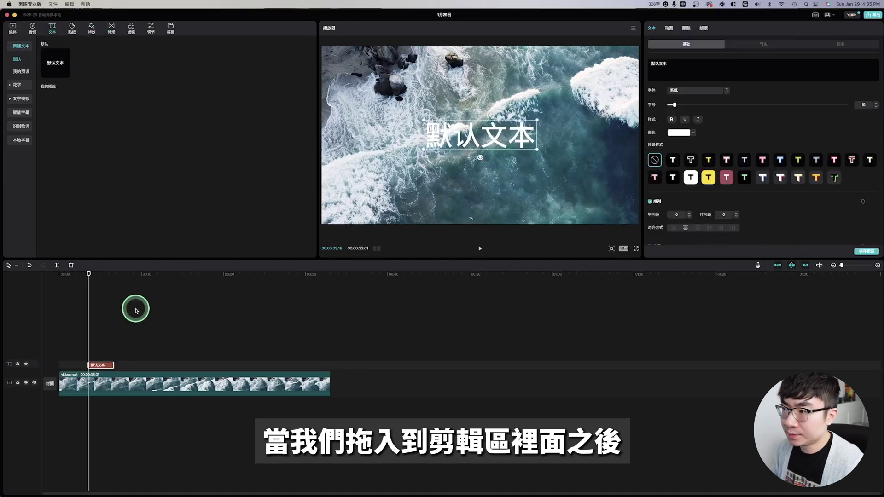
- Replace the default text in the preview with 大海 and set its font to 新青年体
double_click(500, 144)
type("dahai")
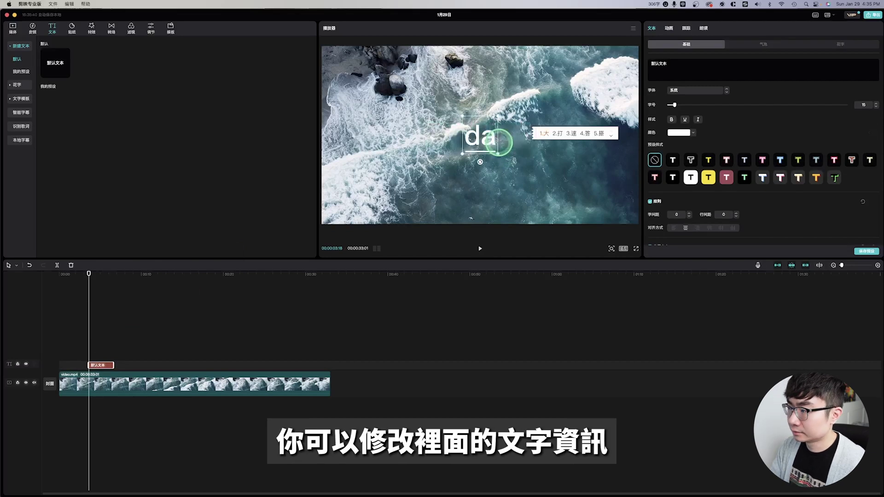
key("space")
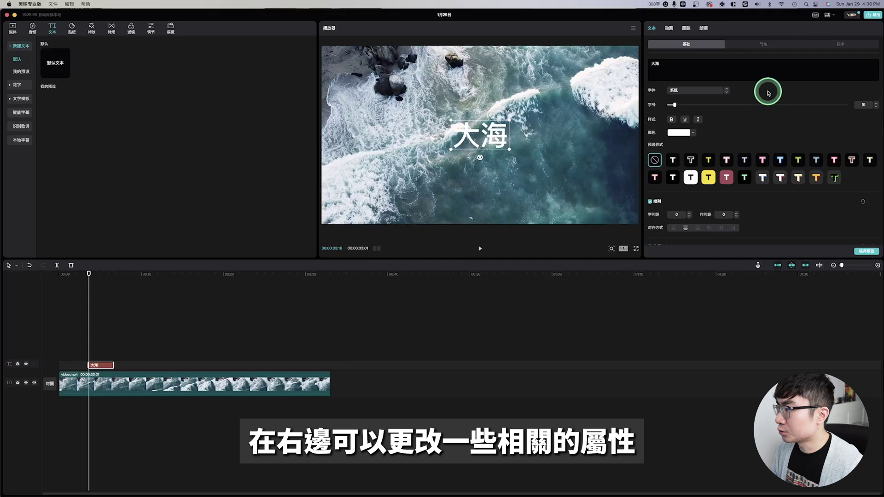
left_click(707, 92)
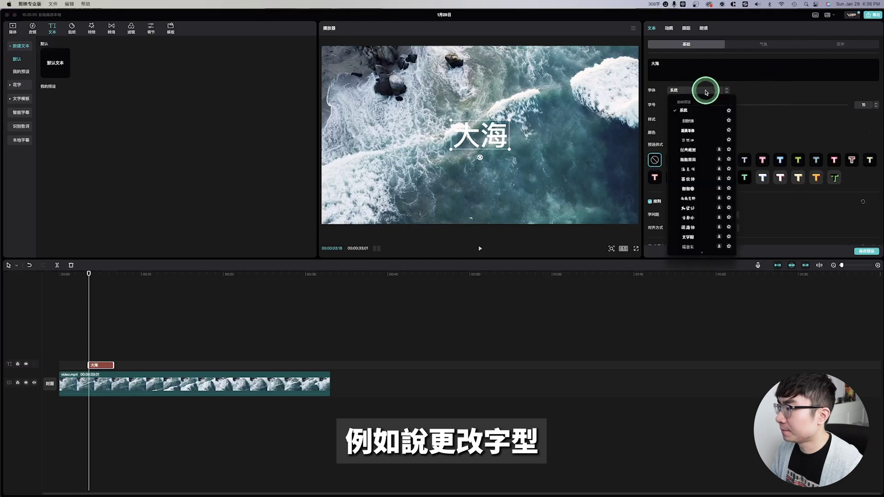
left_click(694, 132)
left_click(653, 109)
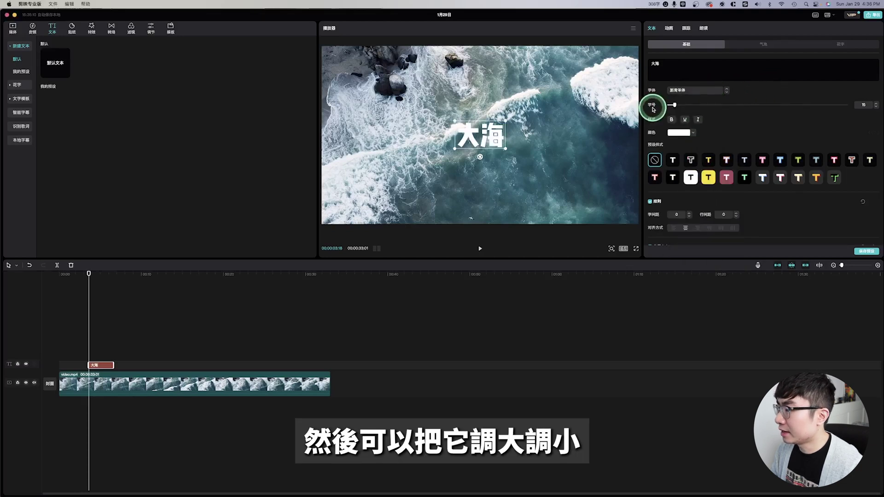
- Set the 大海 text's font size to 56 and try the bold, underline and italic styles
left_click_drag(673, 105, 700, 105)
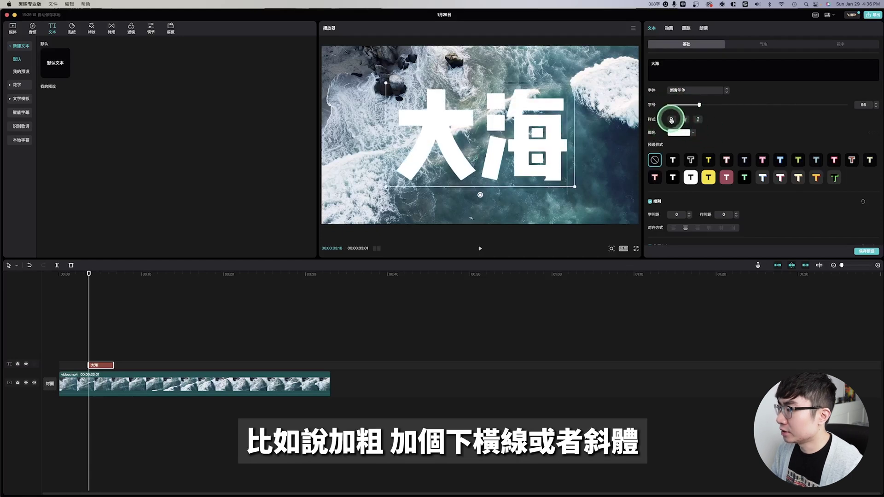
left_click(672, 120)
left_click(685, 120)
left_click(698, 119)
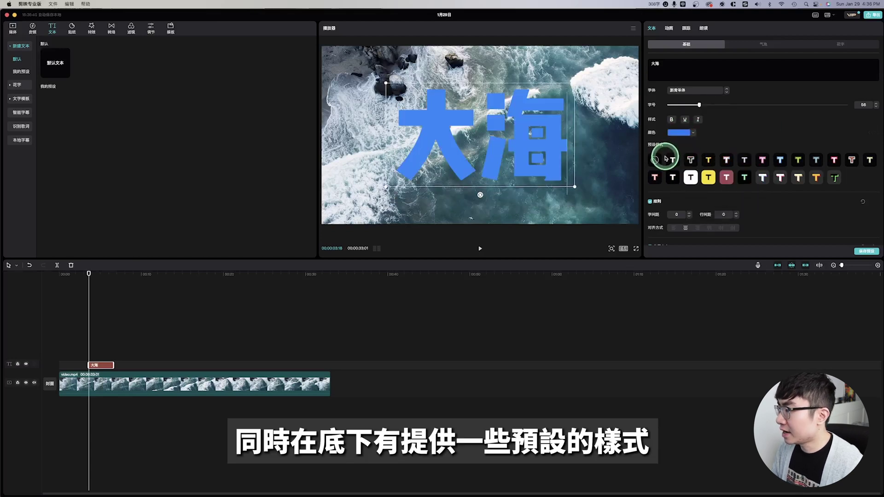
- Apply the preset style with black lettering on a yellow background to 大海 and set the letter spacing (字间距) to 3
left_click(710, 178)
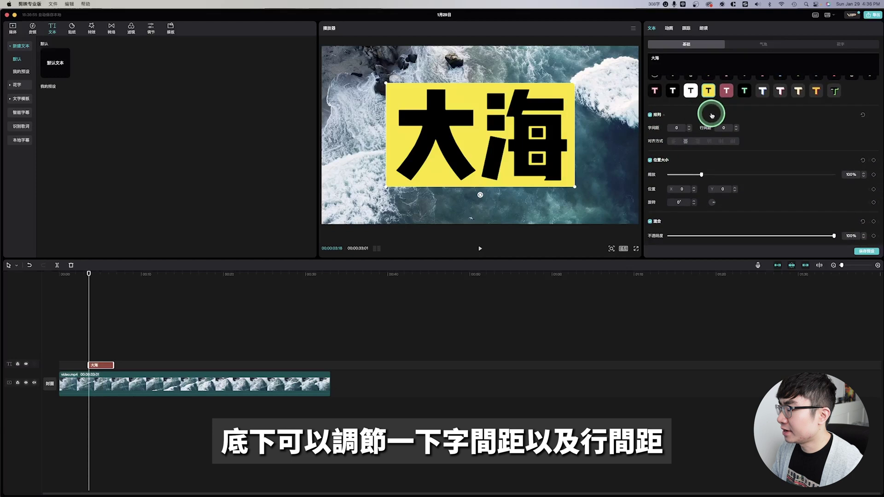
left_click(690, 126)
left_click(689, 126)
left_click(689, 125)
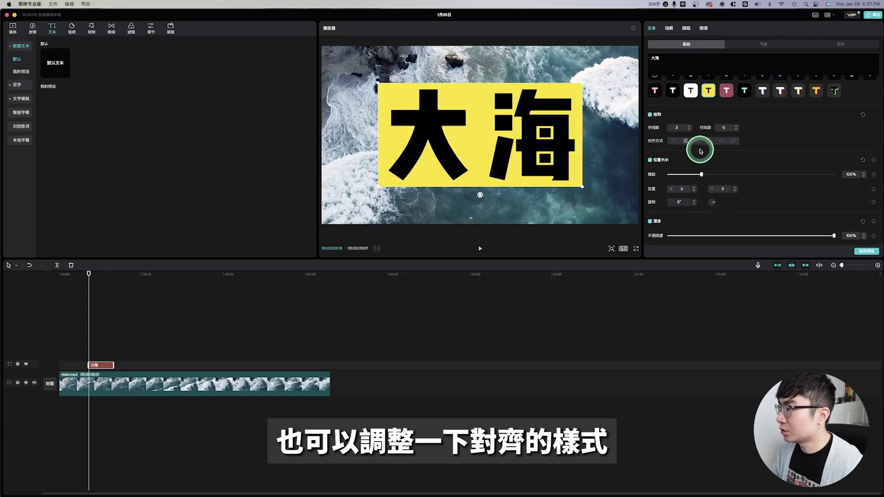
- Scale the 大海 text to 89%, set its X position to 40 and rotate it 12°
scroll(754, 145, "down", 2)
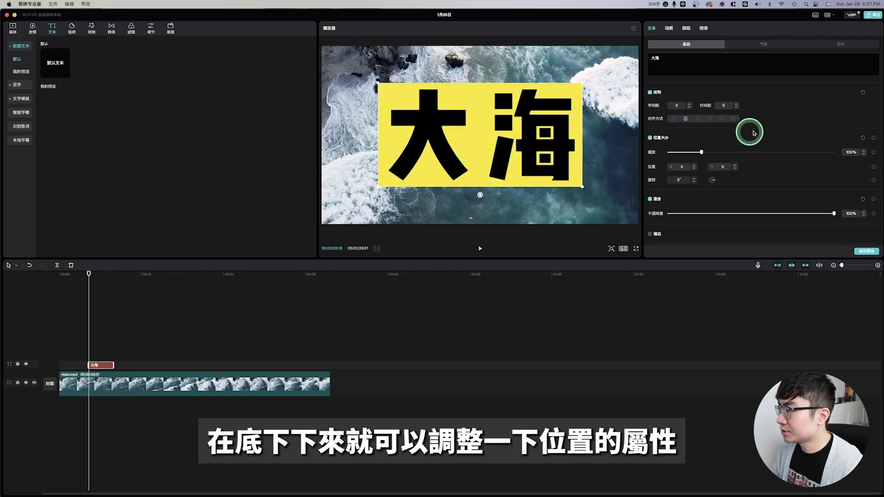
left_click_drag(702, 151, 691, 170)
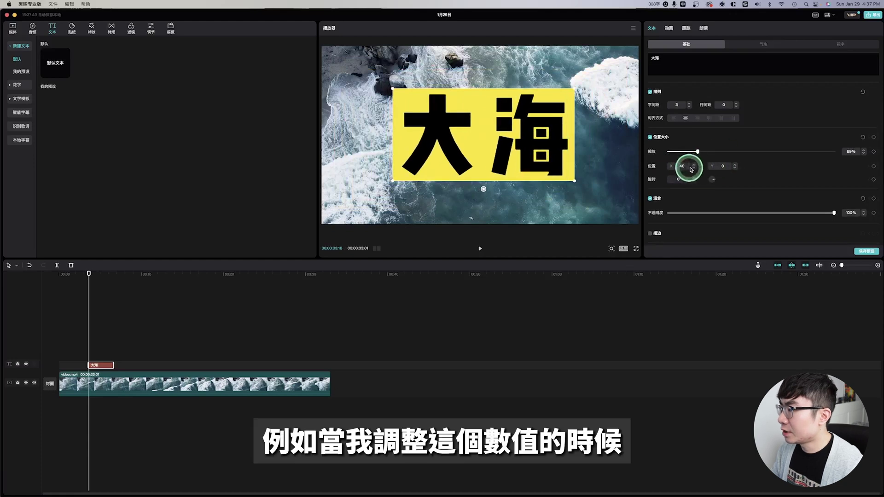
left_click(528, 174)
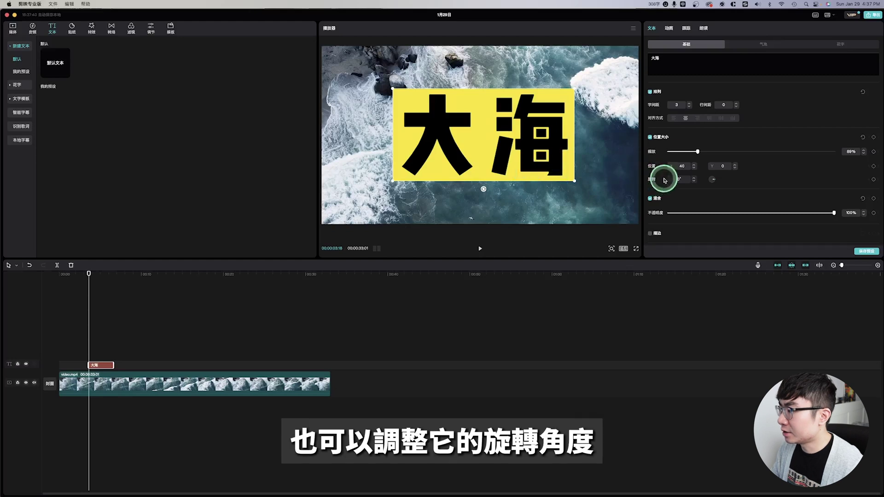
left_click_drag(695, 181, 598, 173)
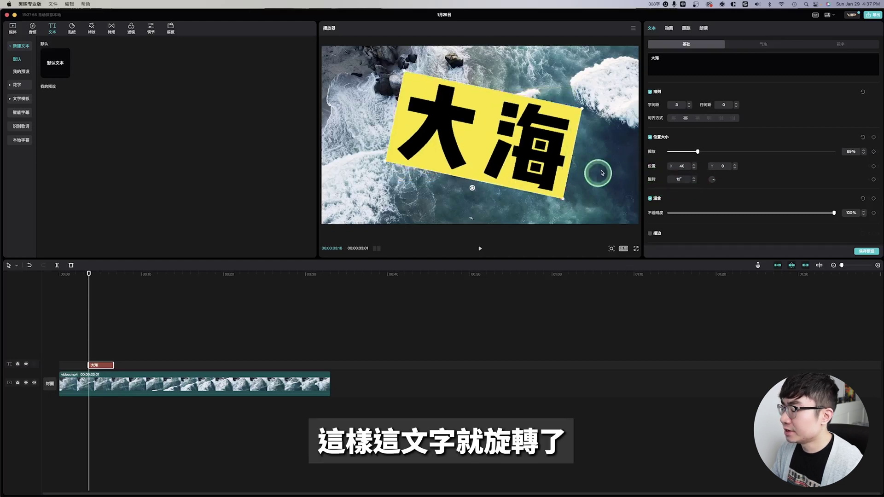
- Add a bright green stroke (描边) with thickness 7 to the 大海 text and enable its shadow (阴影)
scroll(739, 184, "down", 2)
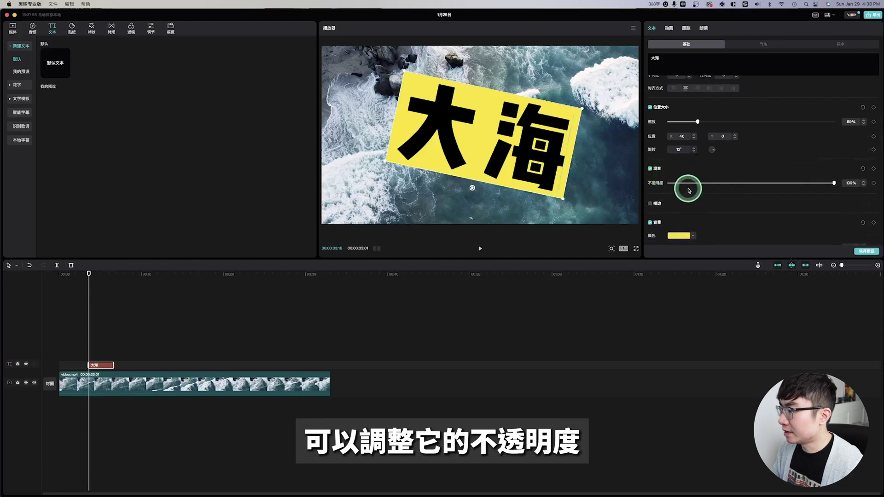
scroll(737, 156, "down", 5)
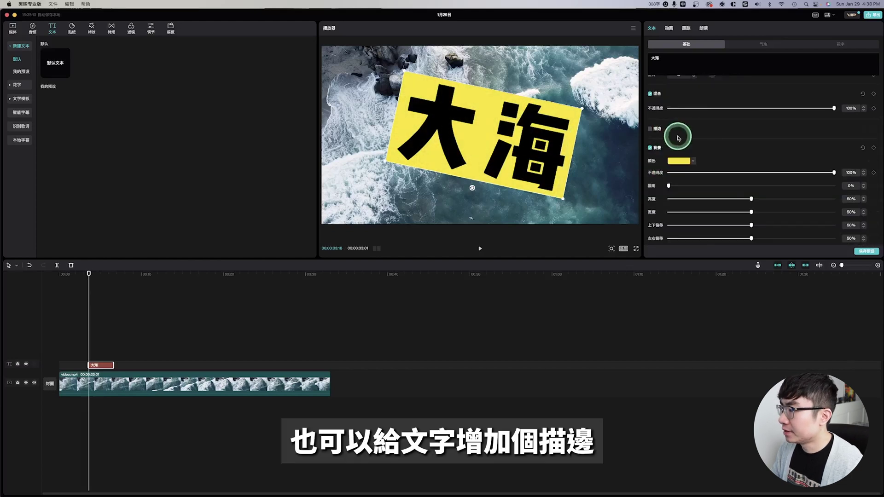
left_click(651, 130)
left_click(734, 156)
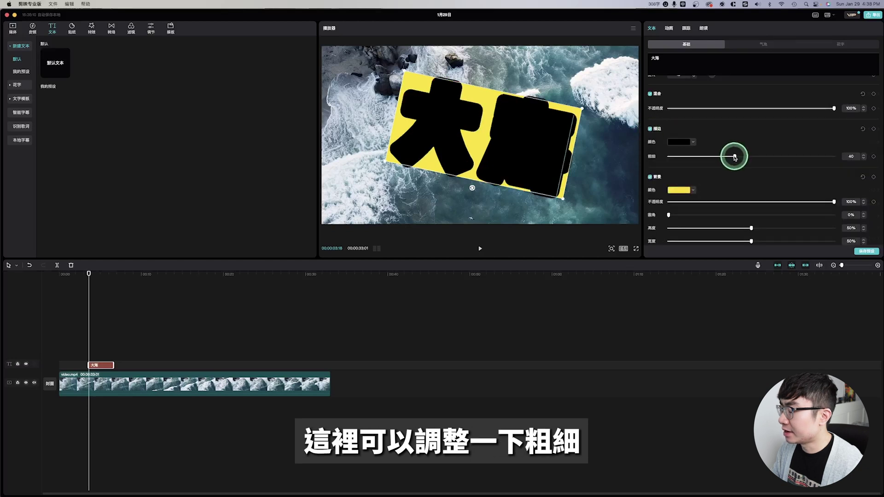
left_click_drag(734, 157, 683, 145)
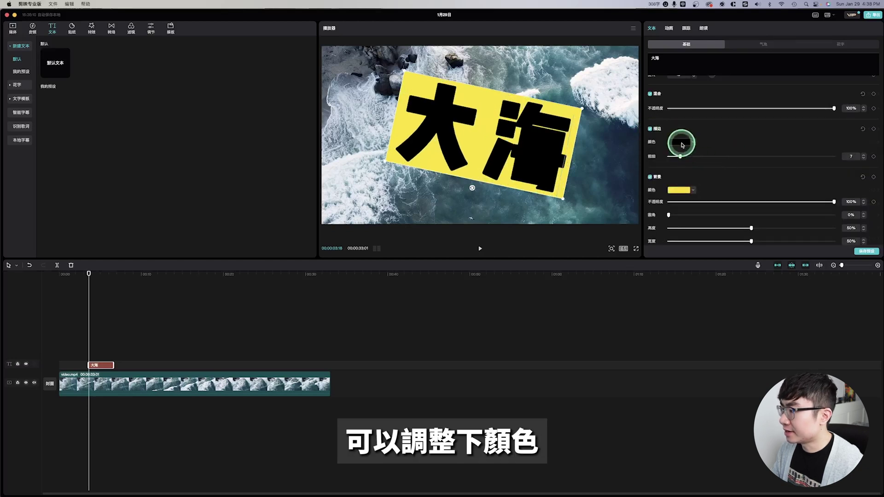
left_click(682, 144)
left_click(707, 187)
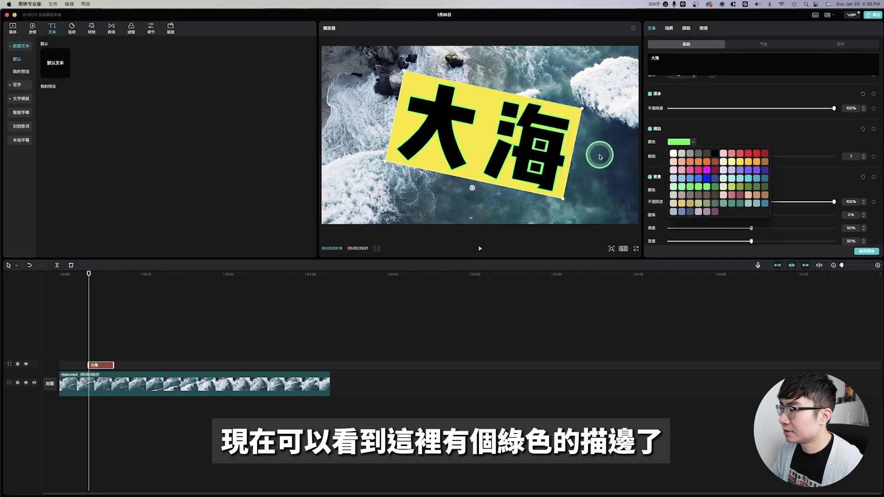
left_click(657, 128)
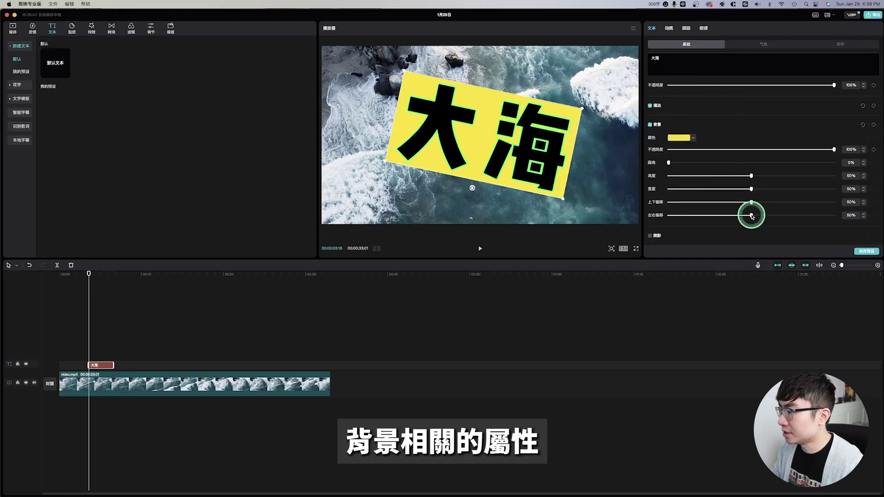
left_click(650, 237)
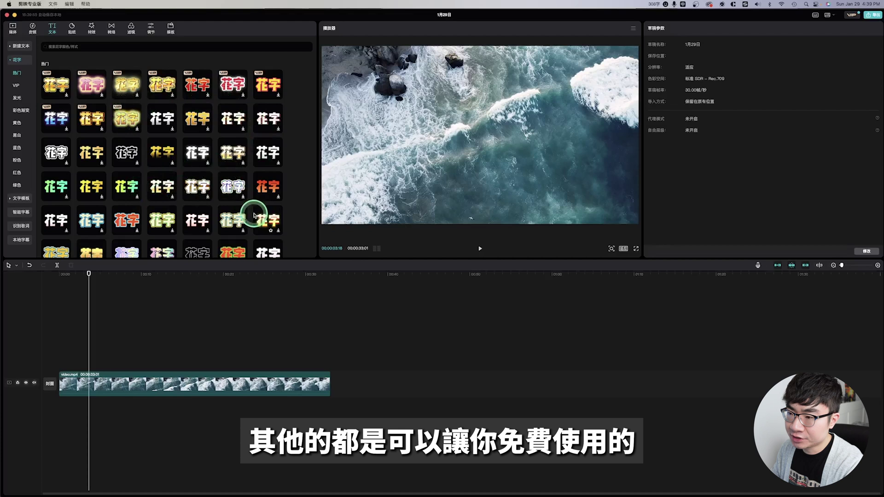
- Add the 向下晕染 text template above video.mp4 and change its first text segment to 藍色大海
left_click(196, 150)
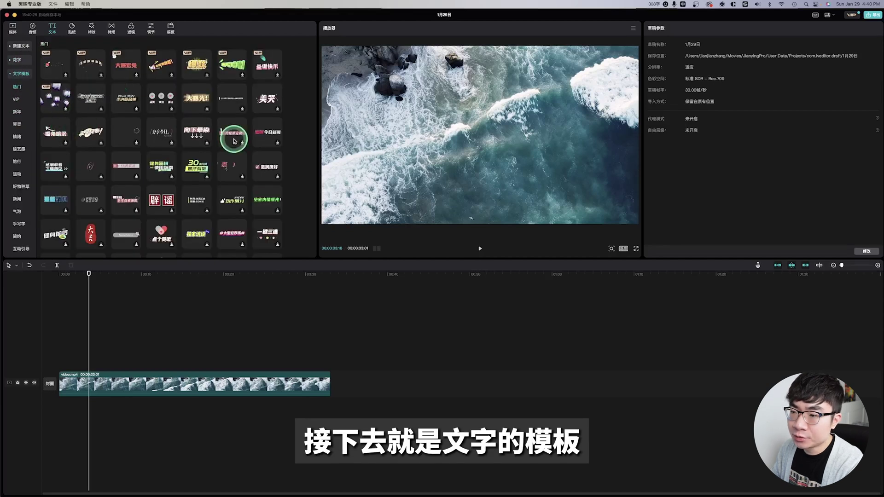
double_click(189, 134)
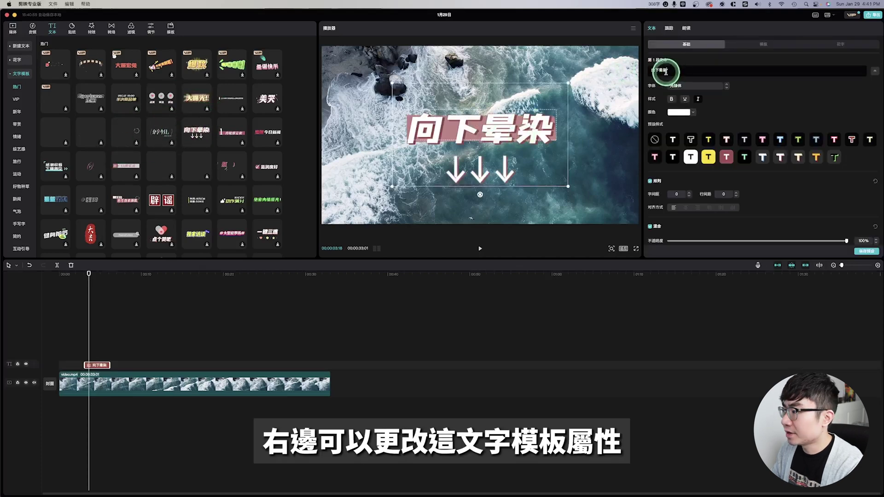
double_click(691, 68)
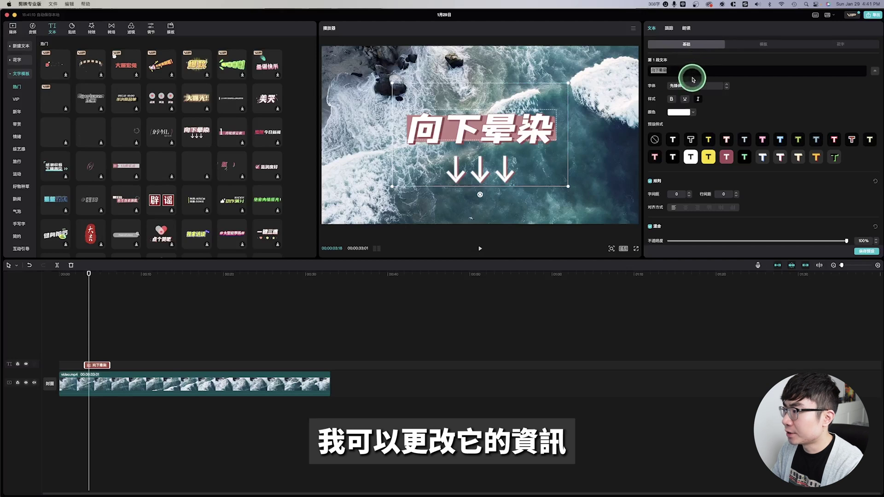
type("藍色大海")
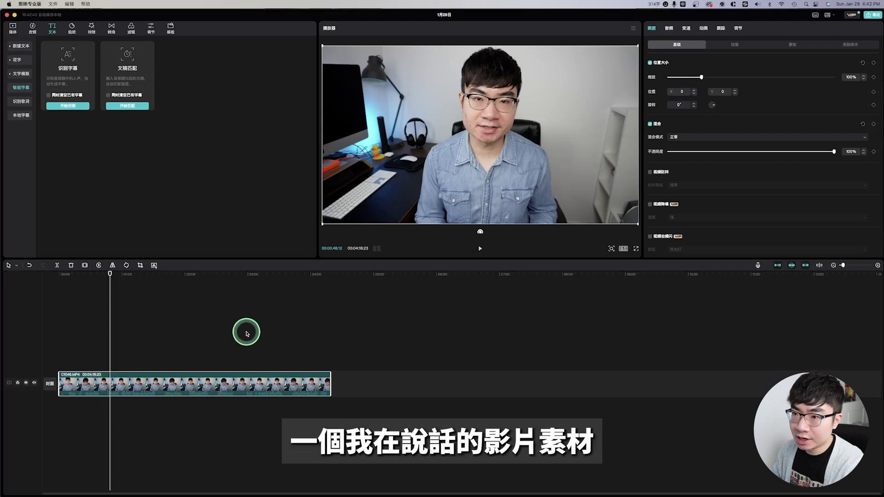
- Generate subtitles from the talking clip's speech with 识别字幕 and insert a new line after the eighth subtitle entry
left_click(76, 107)
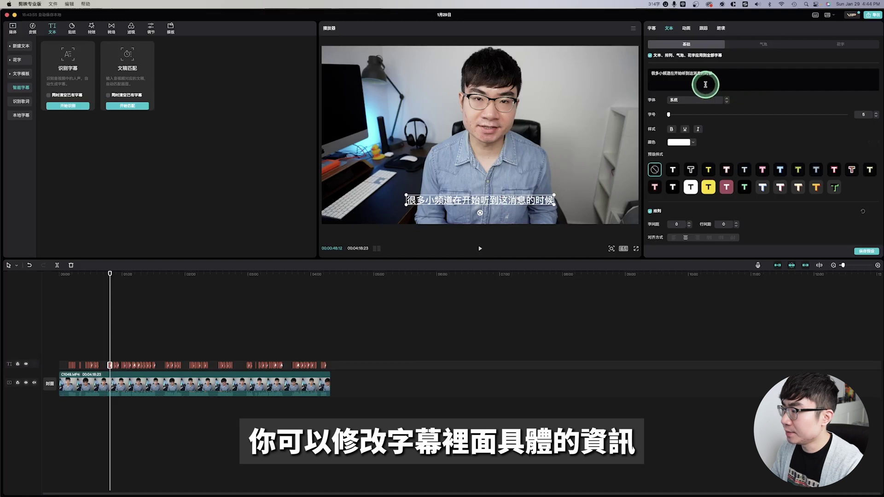
left_click(646, 34)
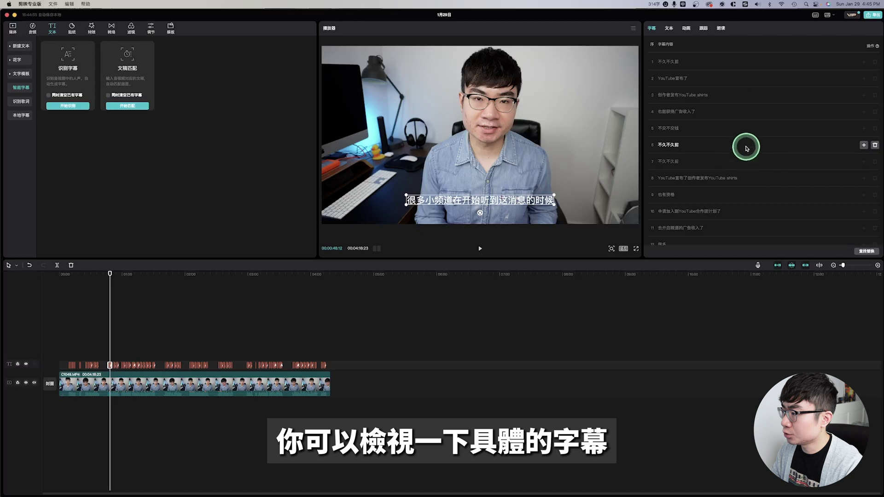
left_click(731, 179)
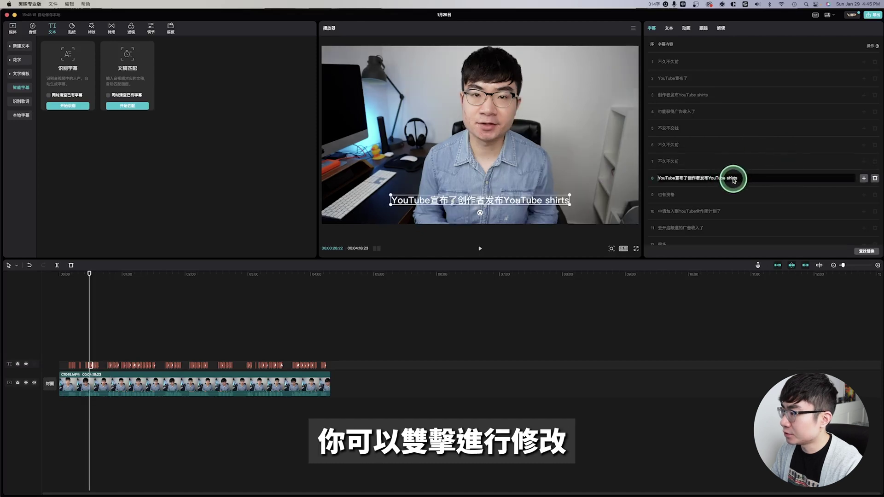
left_click(864, 179)
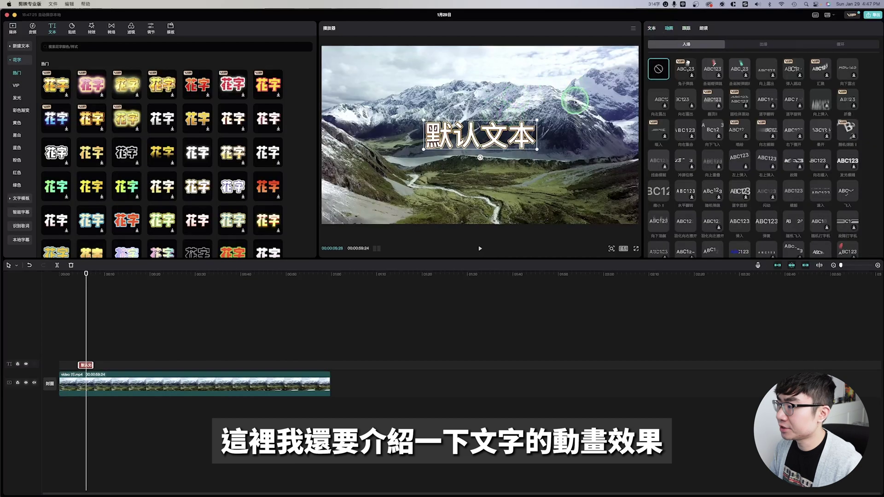
- Apply the 左上弹入 entrance animation and the 逐字虚影 exit animation to the 默认文本 clip over the mountain video
left_click(763, 72)
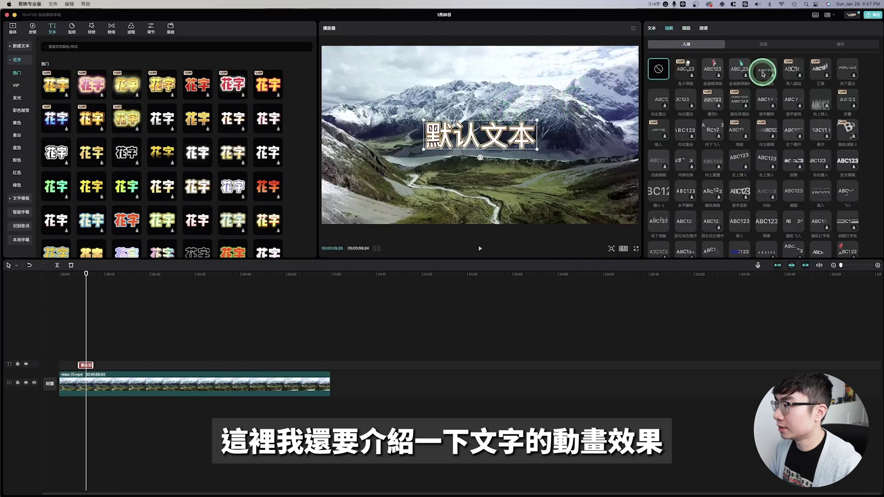
left_click(676, 29)
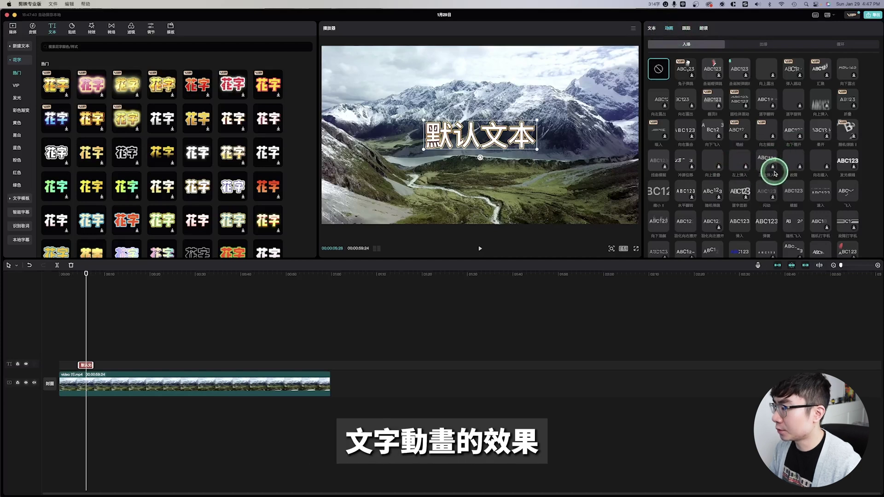
left_click(738, 167)
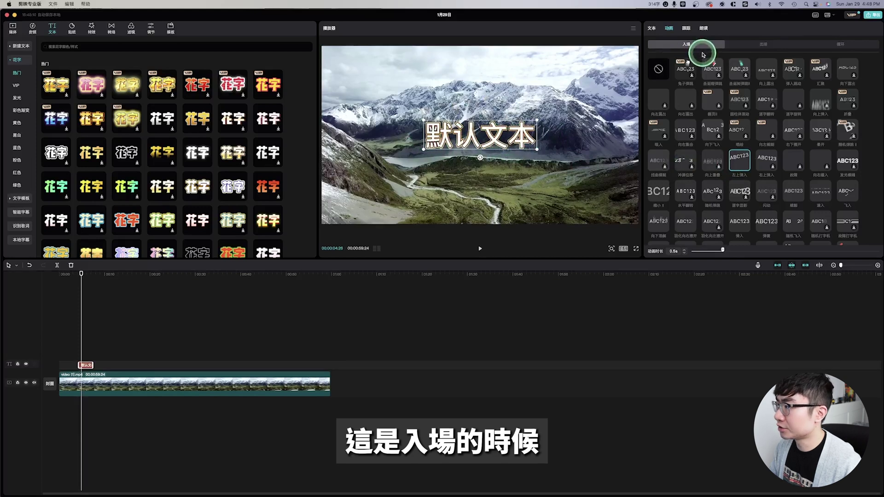
left_click(763, 47)
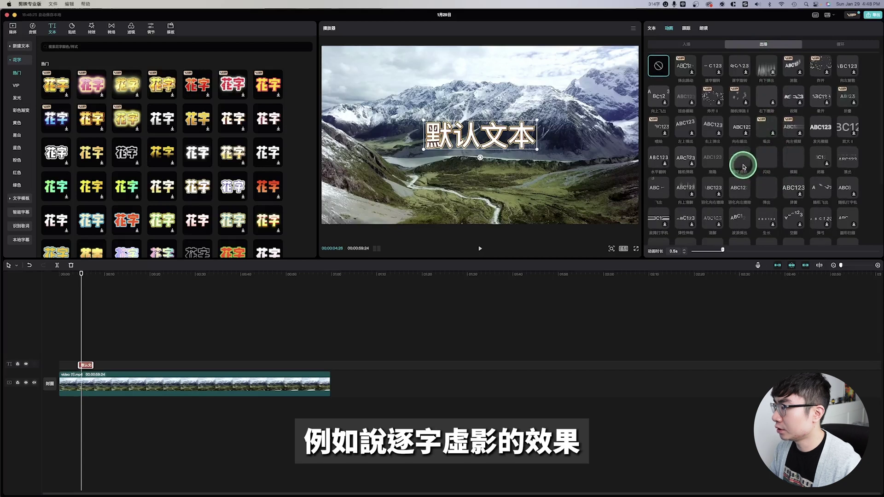
left_click(743, 167)
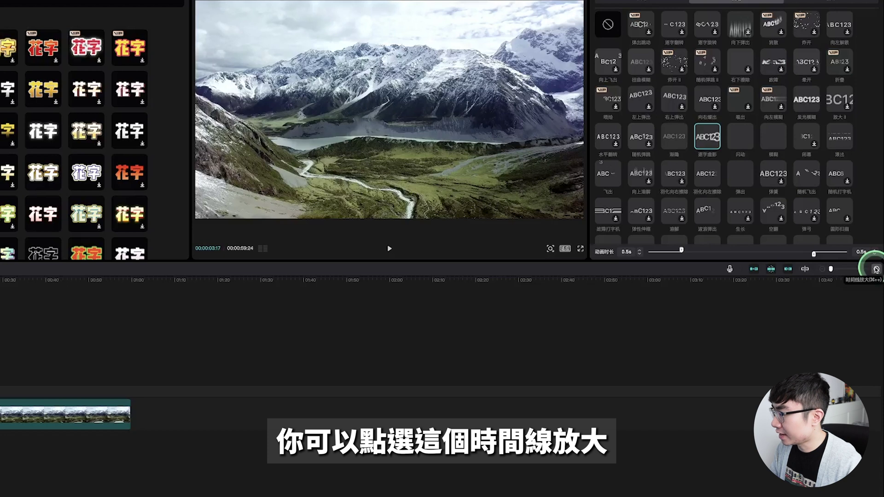
- Play back the 默认文本 clip's animations on an enlarged timeline and apply the 吹泡泡 loop animation to it
left_click(877, 270)
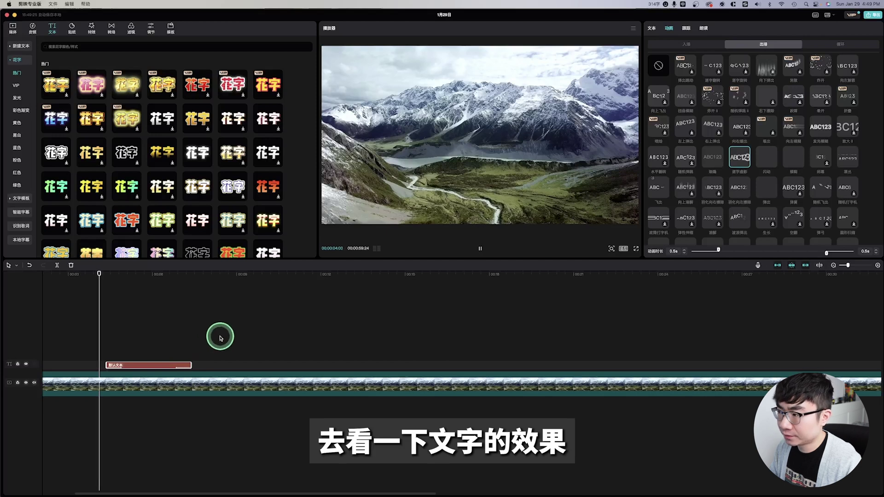
key("space")
key("space")
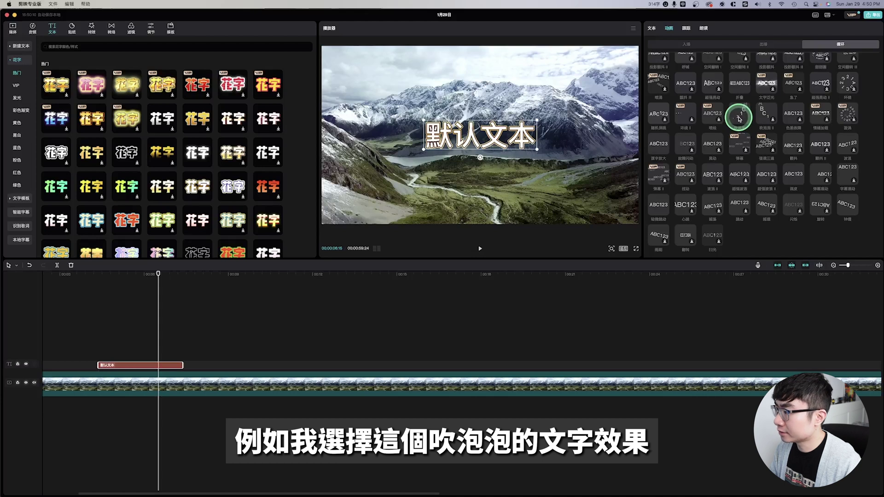
left_click(740, 118)
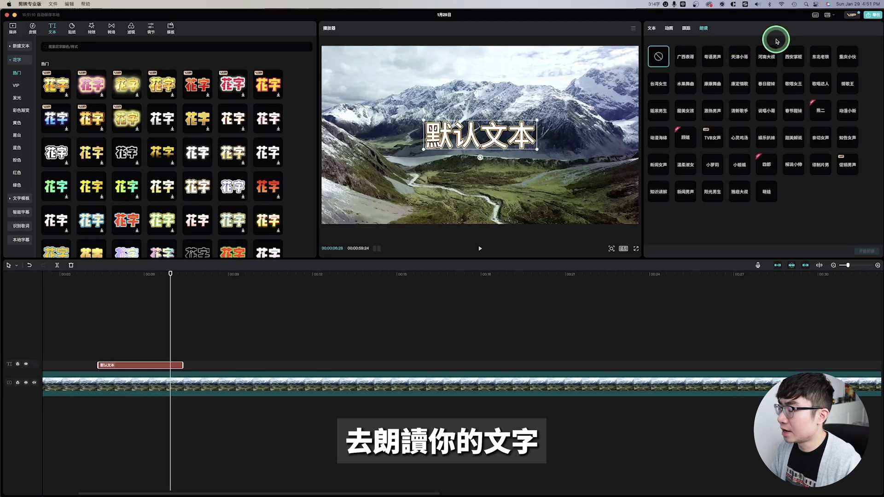
- Audition the 广西表哥 reading voice for the 默认文本 clip and add the 点关注 sticker over the mountain video
left_click(682, 60)
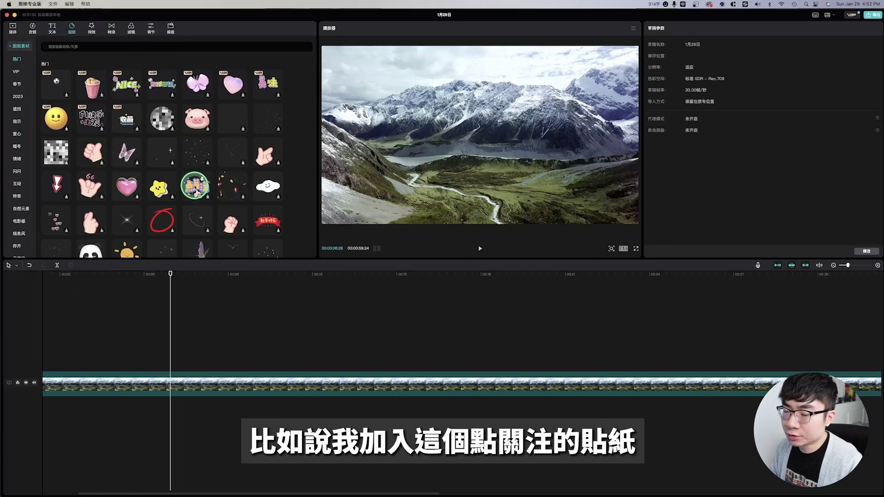
left_click(199, 194)
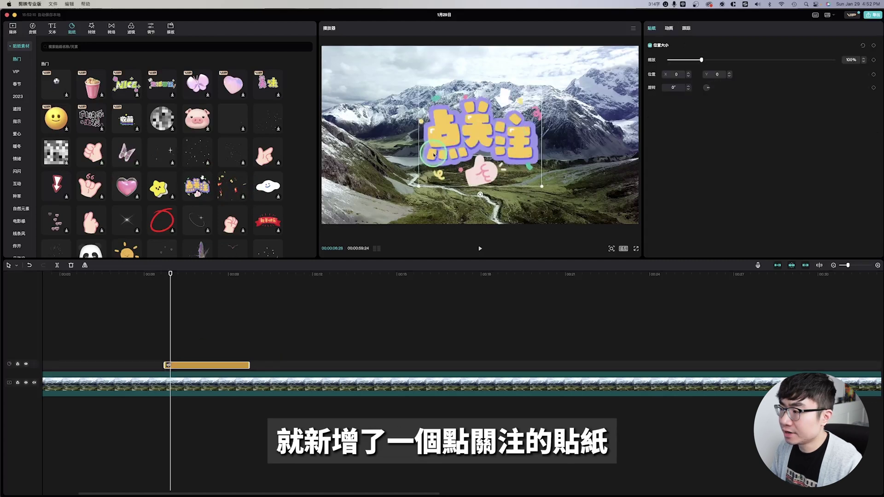
- Preview the 动感模糊 picture effect on the mountain video and the 热力光谱 I character effect on the clip of the woman
left_click(97, 40)
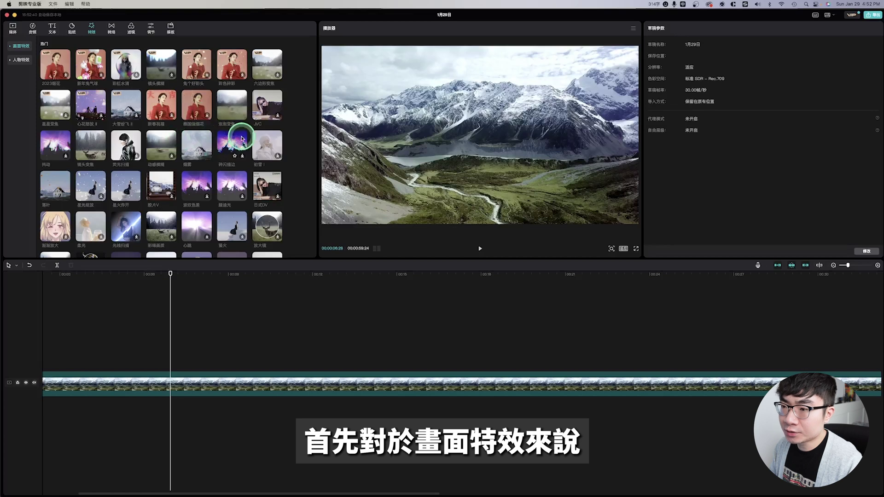
left_click(160, 146)
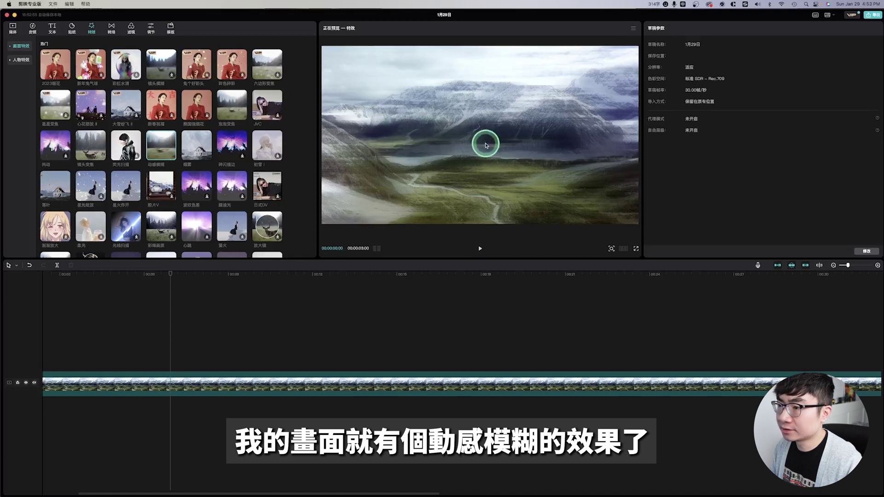
left_click(163, 183)
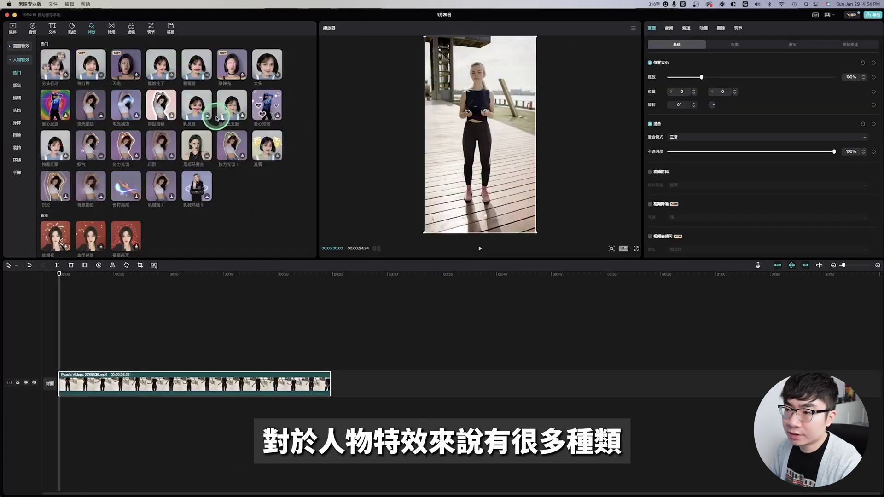
left_click(132, 148)
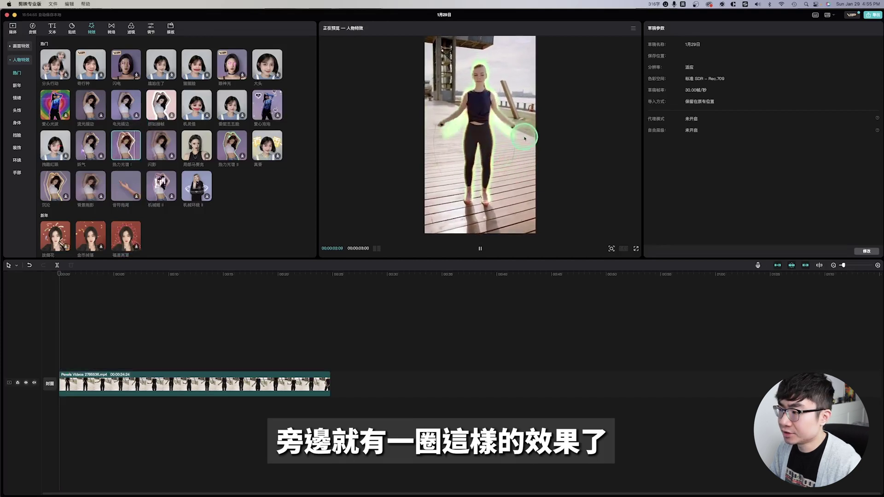
left_click(192, 188)
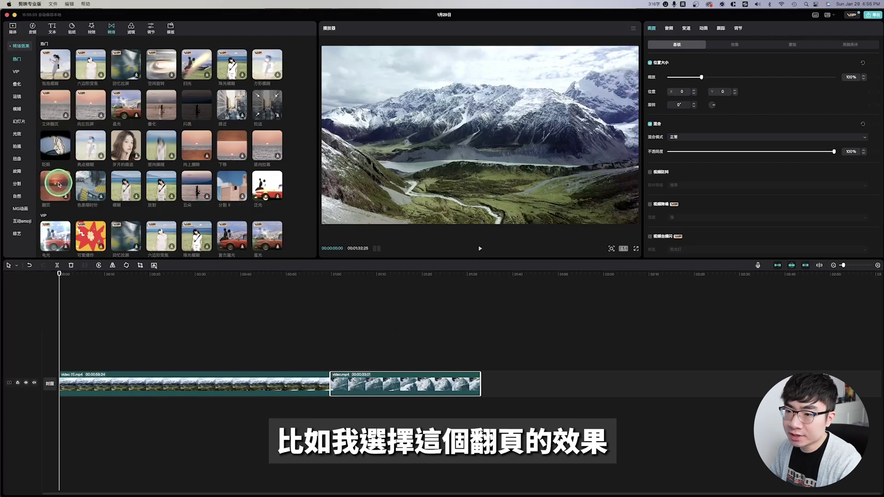
- Add the 翻页 transition between the mountain and ocean clips, set its duration to 2.0 s and play it back
mouse_move(57, 184)
left_mouse_down()
mouse_move(316, 316)
mouse_move(330, 387)
left_mouse_up()
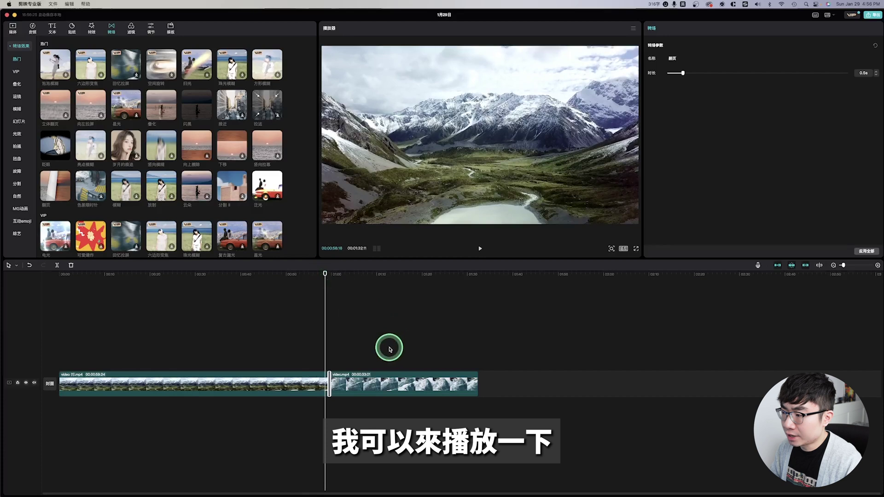
key("space")
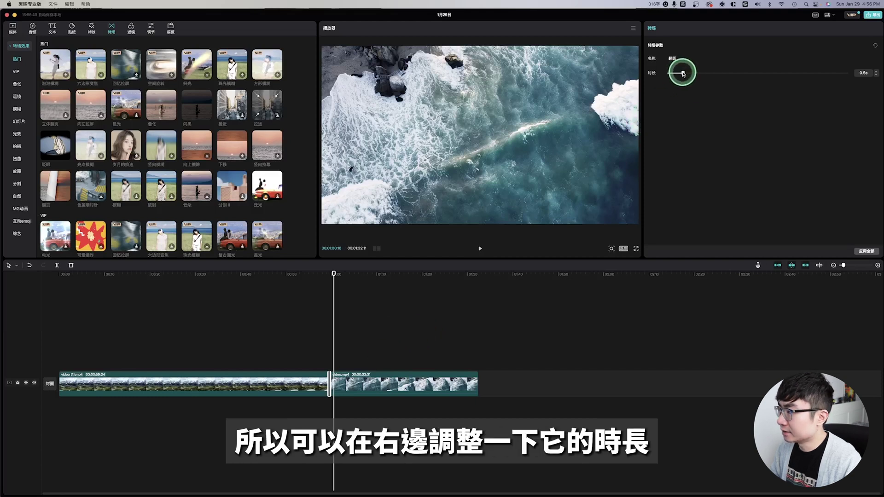
left_click_drag(689, 73, 737, 73)
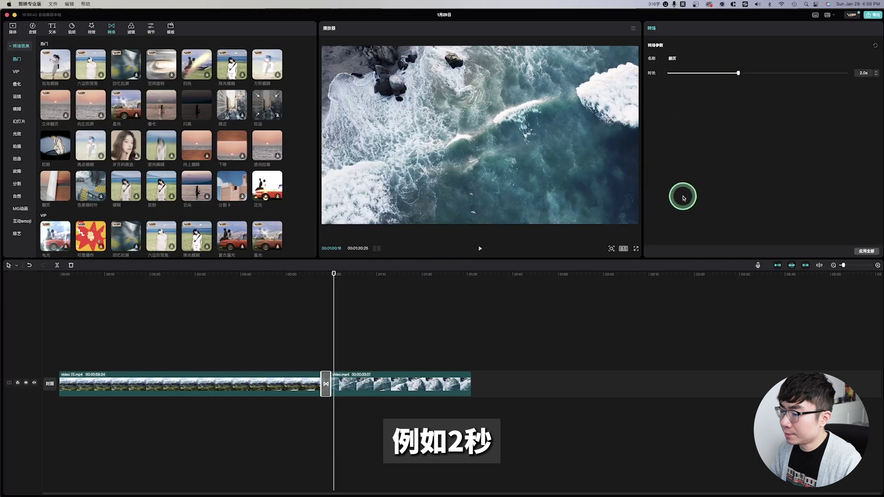
left_click(316, 273)
key("space")
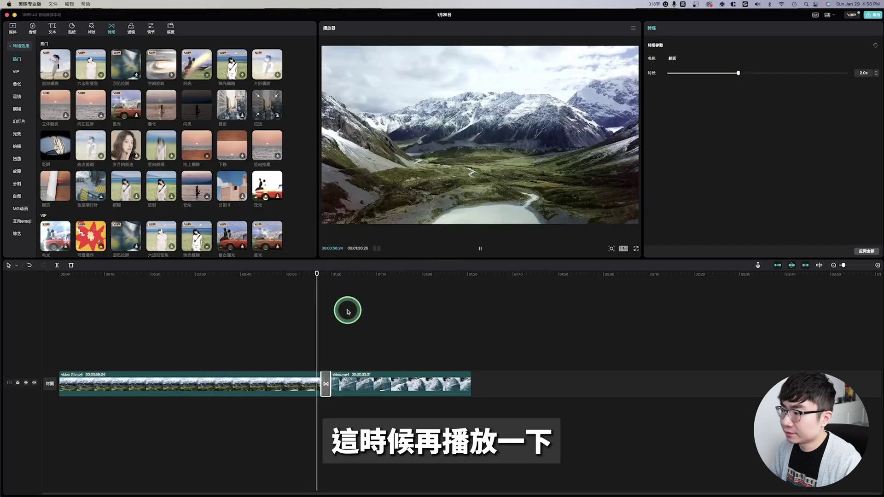
key("space")
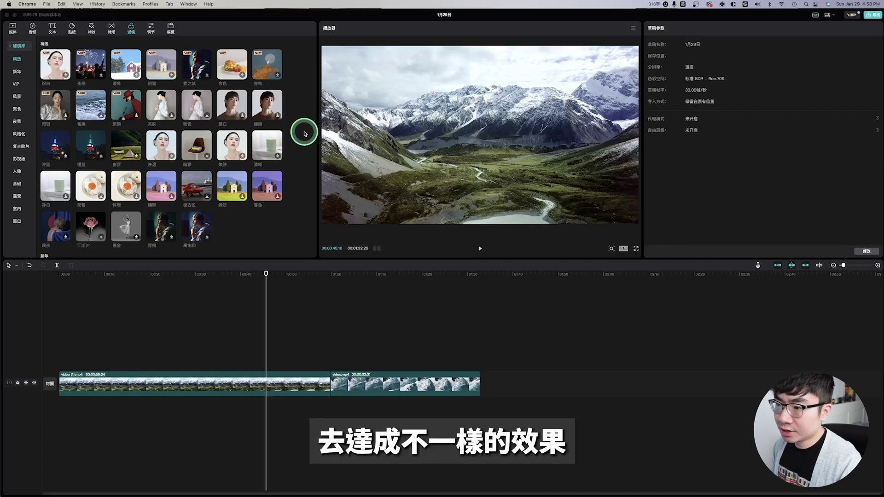
- Apply the 播粉 filter to the mountain clip, compare the picture with it off and on, and lower its intensity
left_click_drag(159, 191, 236, 379)
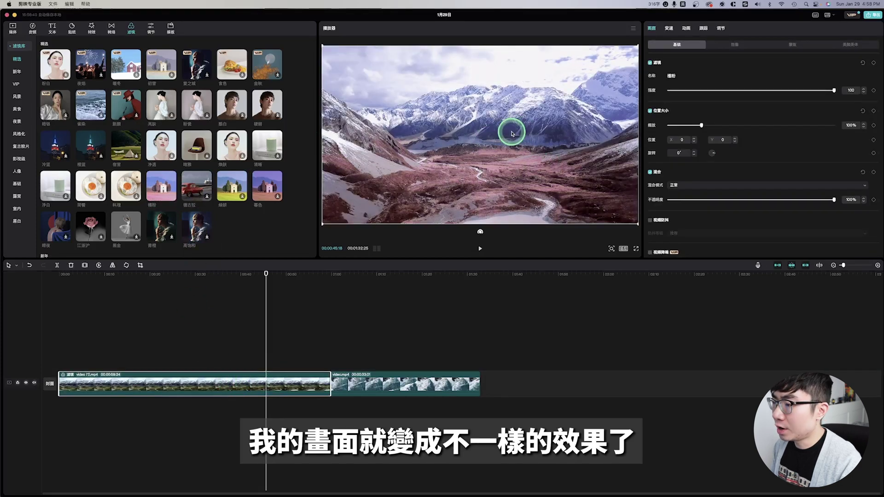
left_click(650, 63)
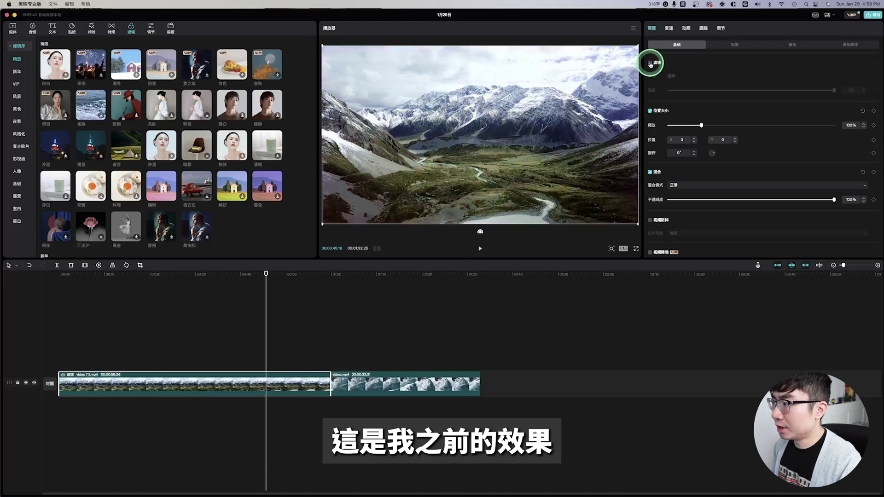
left_click(651, 63)
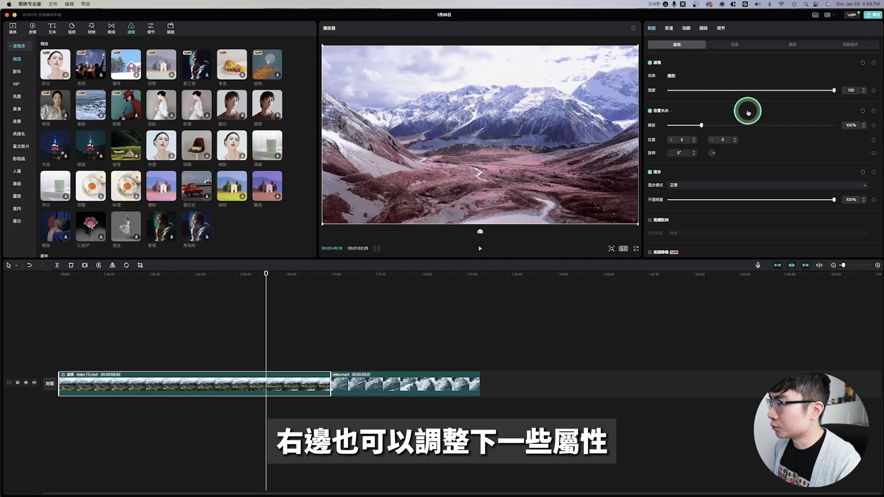
left_click_drag(836, 80, 735, 106)
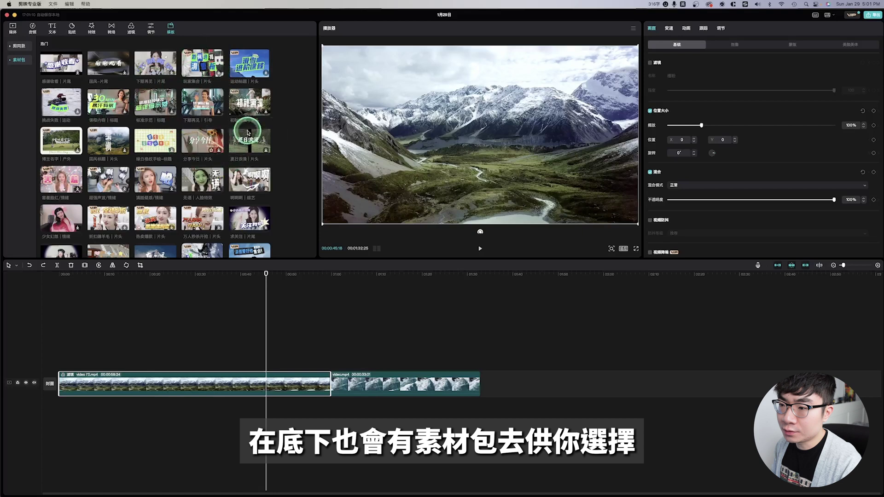
- Browse the template material packs and preview the 求关注 | 片尾 pack
scroll(276, 132, "down", 4)
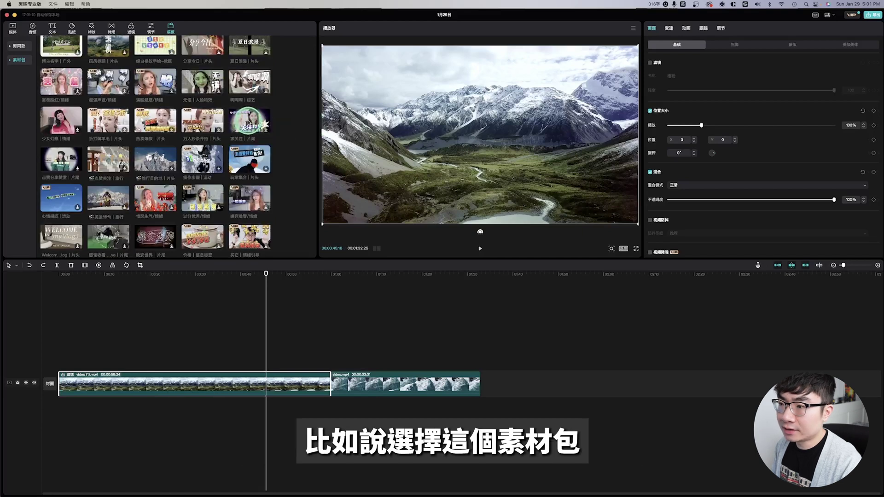
left_click(250, 123)
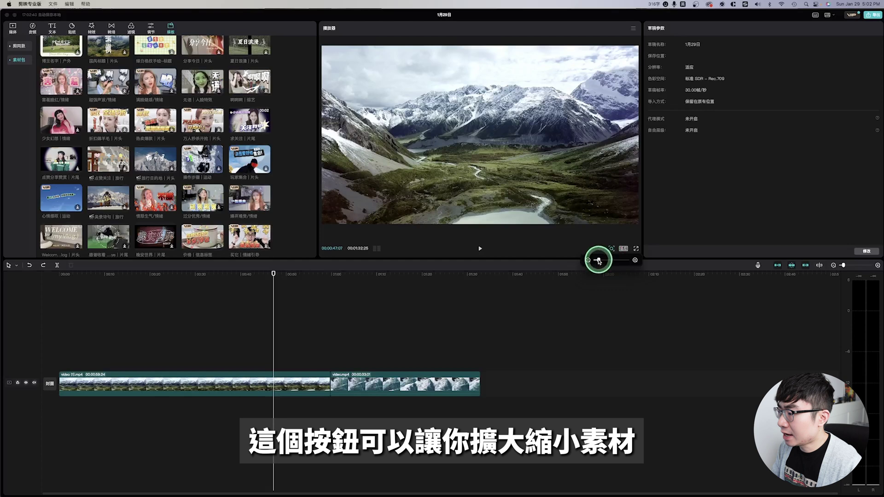
- Try the 9:16 (抖音) canvas ratio for the project and view the preview in full screen
left_click(623, 249)
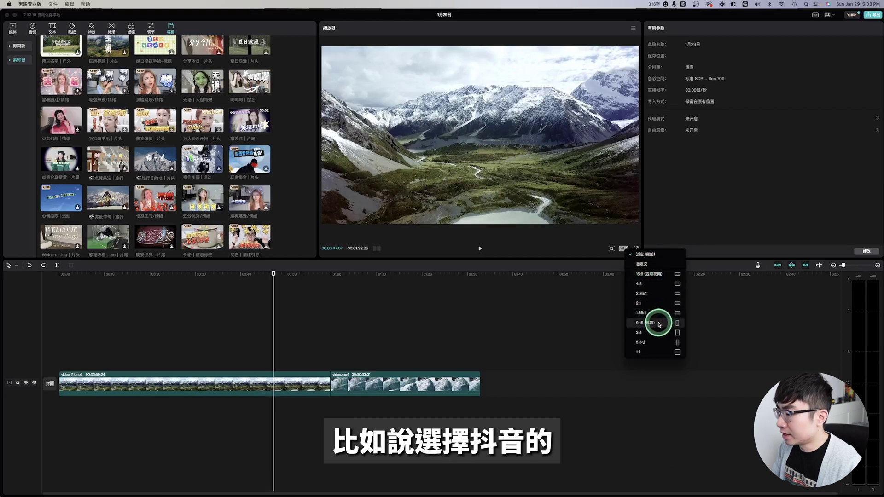
left_click(659, 324)
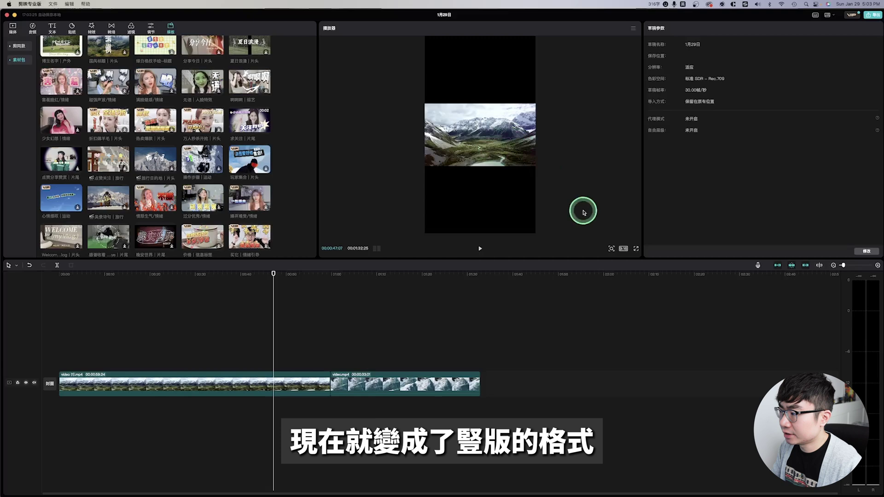
left_click(636, 248)
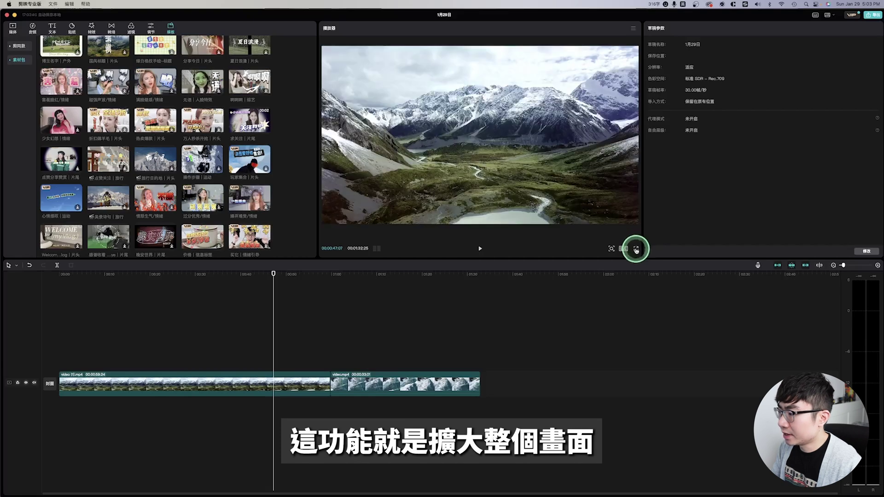
left_click(636, 249)
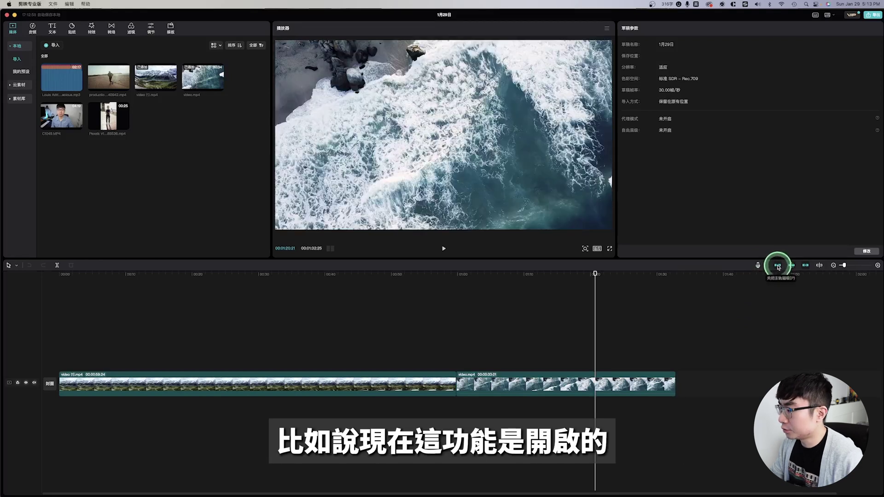
- Try moving video.mp4 away from the mountain clip with the main track magnet on and off, and switch the magnet back on
left_click(546, 375)
left_click_drag(511, 381, 658, 381)
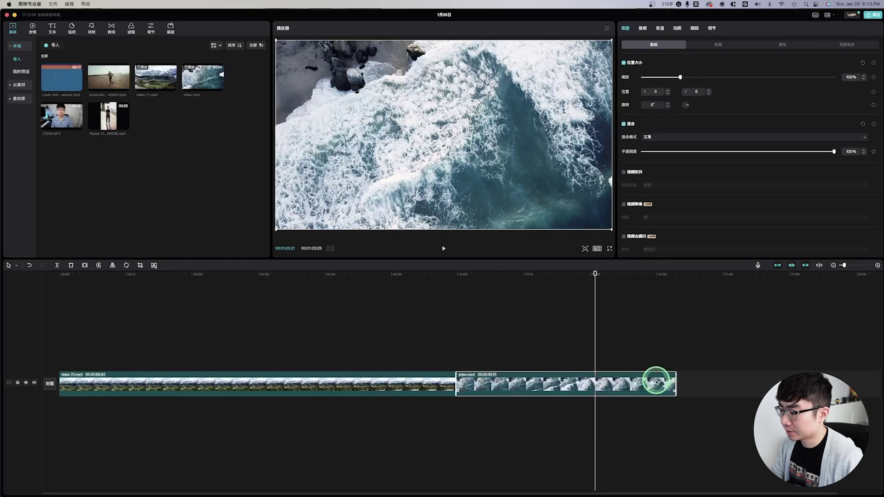
left_click_drag(537, 387, 672, 374)
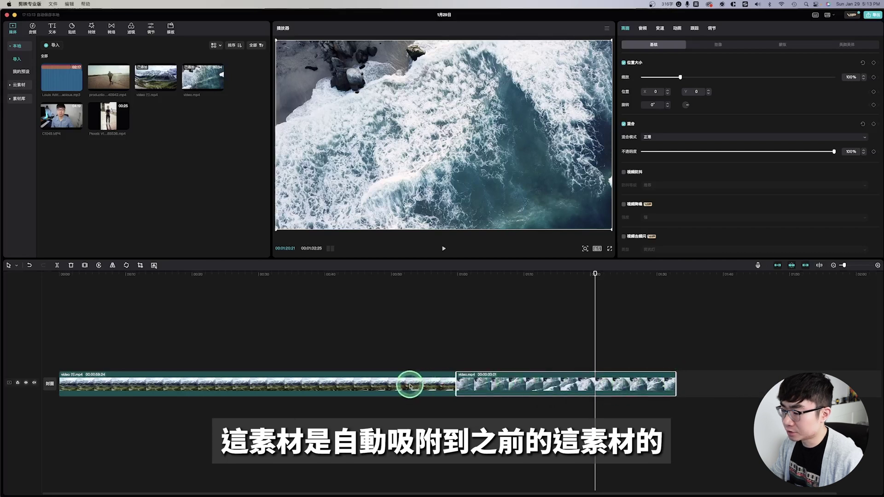
left_click(776, 266)
left_click_drag(479, 384, 621, 385)
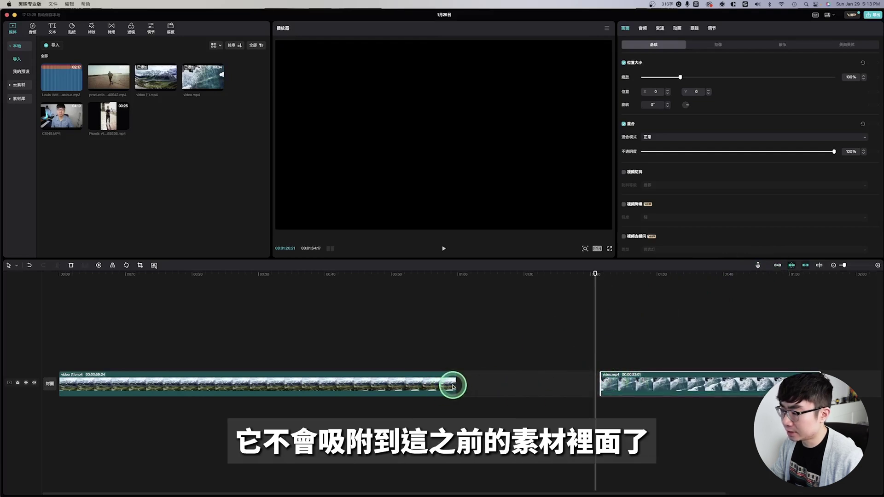
left_click(777, 266)
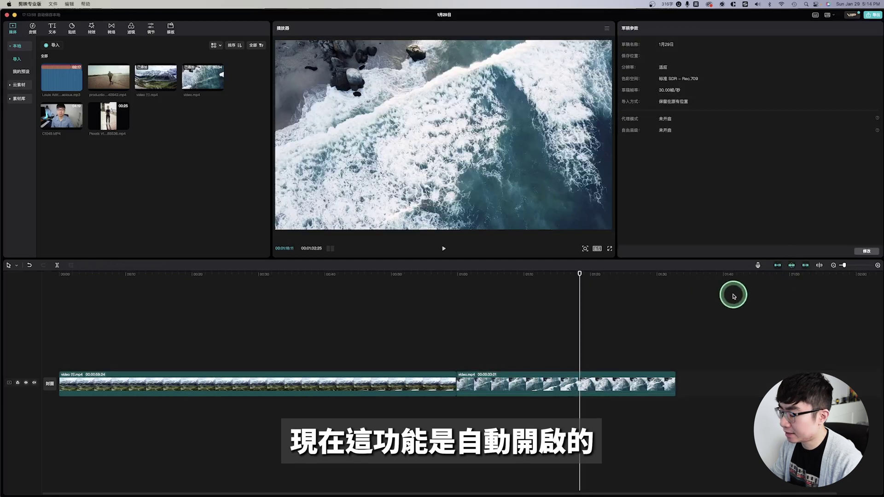
- Test automatic snapping by moving the playhead to the junction of the two clips and then along the ocean clip
left_click_drag(733, 296, 452, 294)
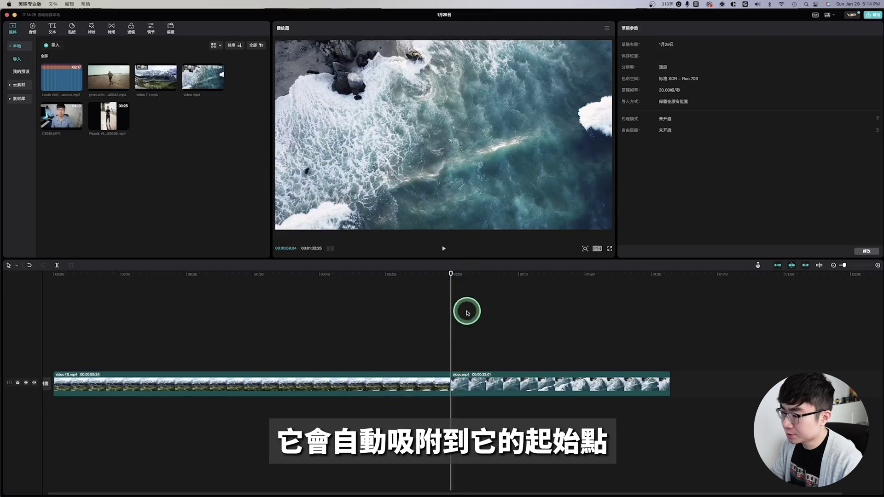
left_click(464, 382)
left_click_drag(638, 297, 490, 277)
- Toggle clip linkage and the preview axis, and zoom the timeline in and back out
left_click(806, 267)
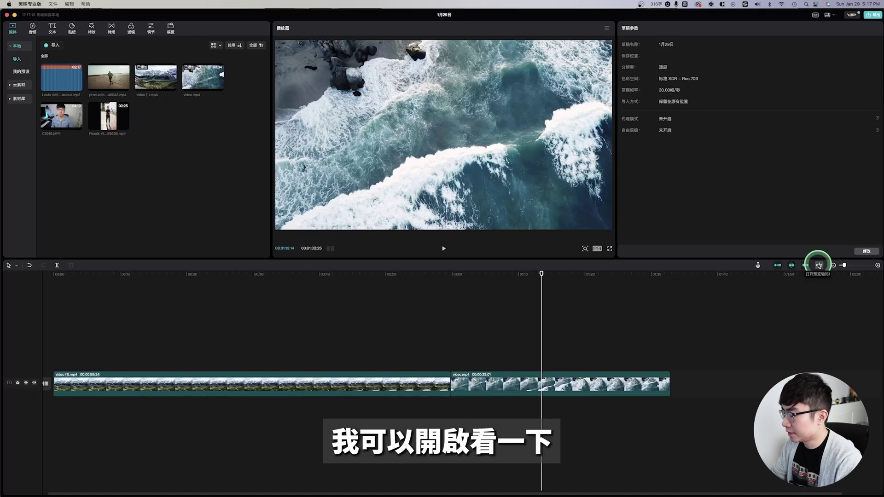
left_click(819, 265)
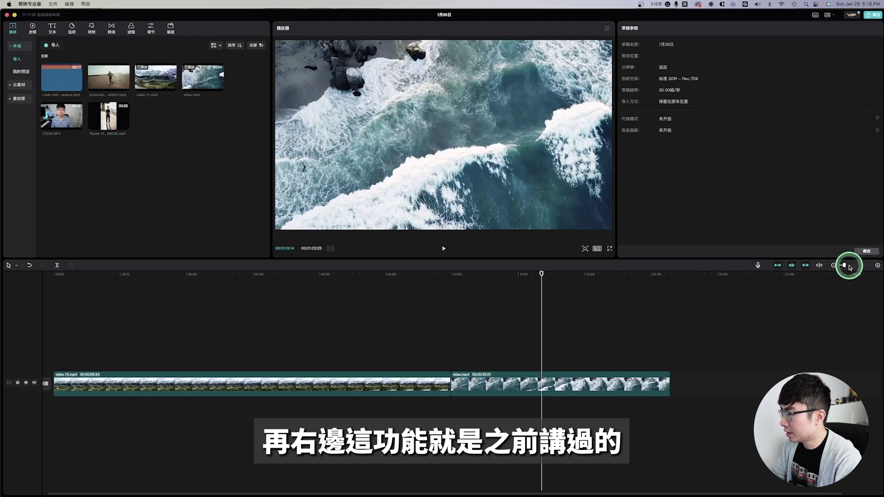
left_click(876, 266)
left_click(834, 266)
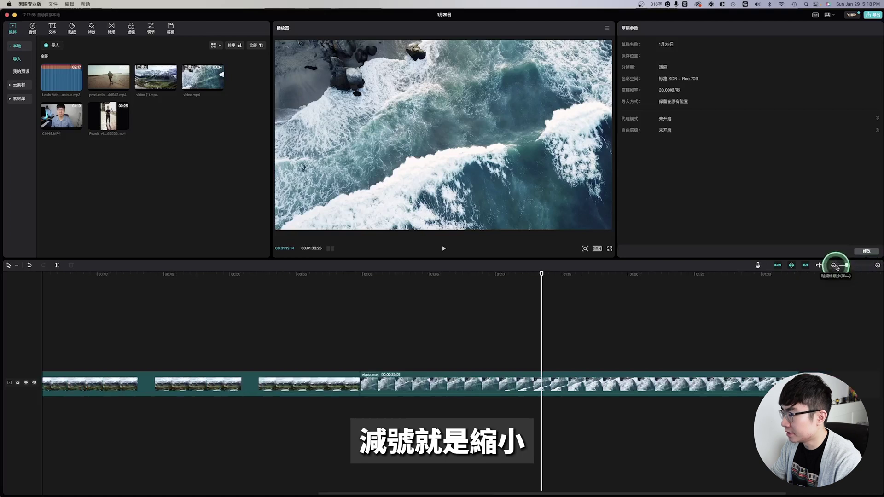
left_click(834, 266)
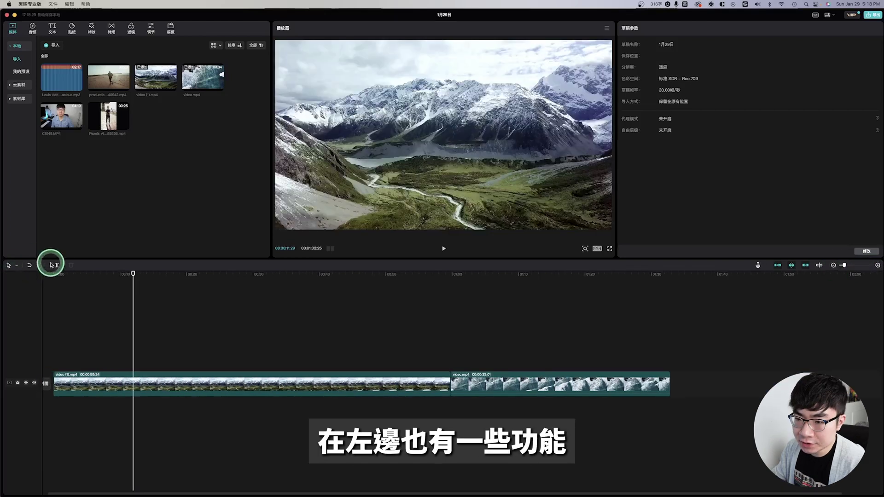
- Split the mountain clip with the split tool at the playhead and again at about 33 seconds, and reopen the tool choices
left_click(17, 265)
left_click(22, 290)
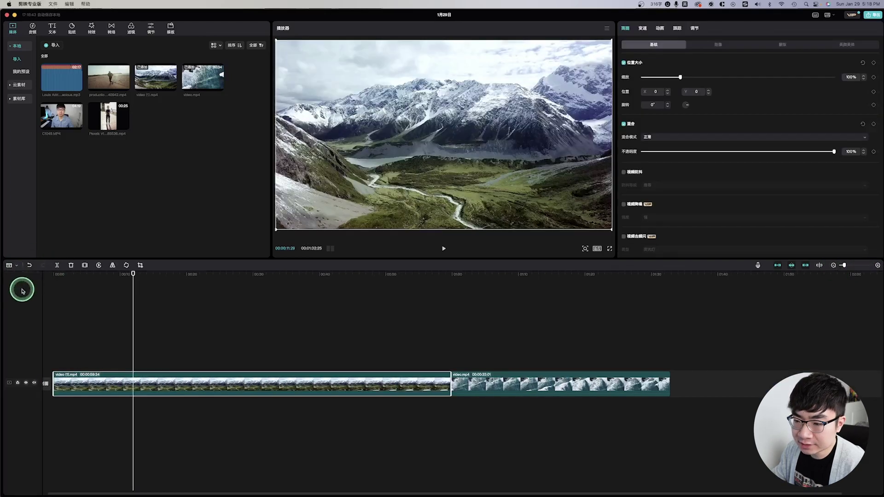
left_click(134, 380)
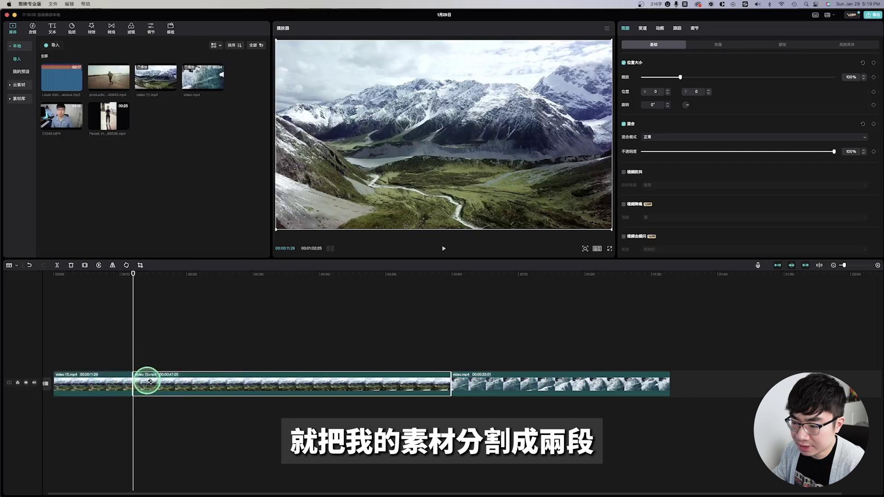
left_click(279, 380)
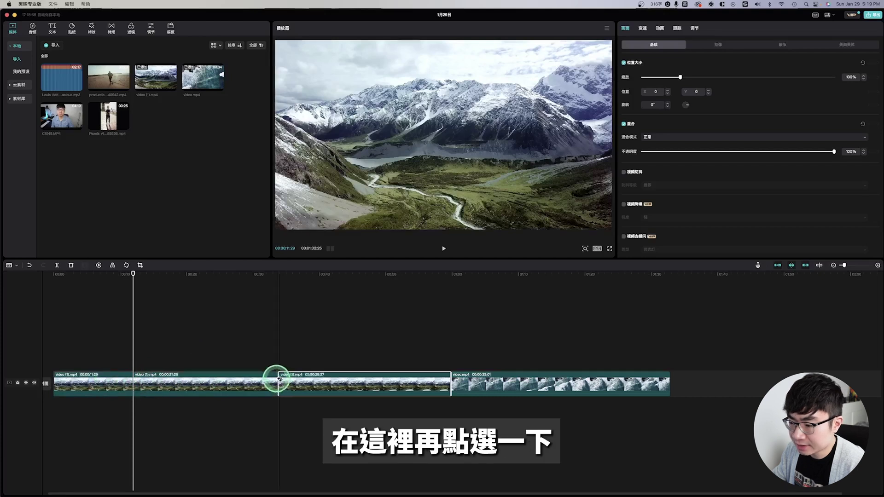
left_click(13, 266)
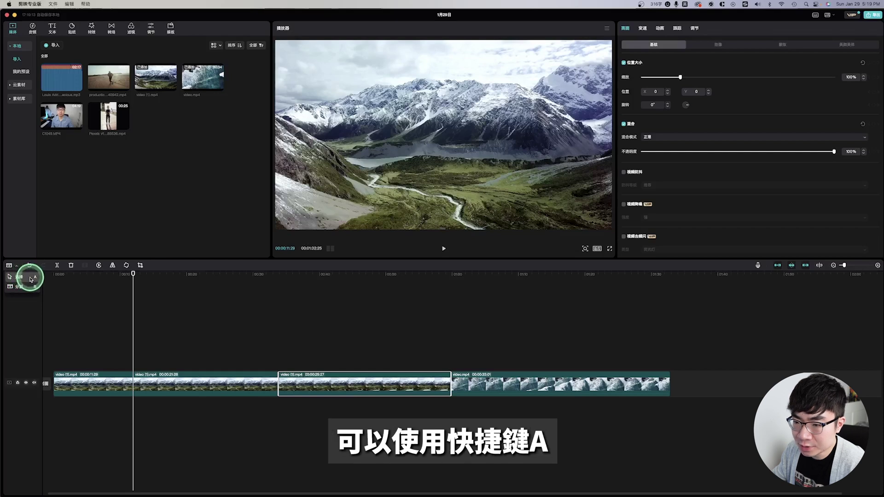
- Return to the selection tool, select the second mountain segment, split it at about 22 seconds with the split tool, and undo and redo that cut
left_click(31, 279)
left_click(223, 382)
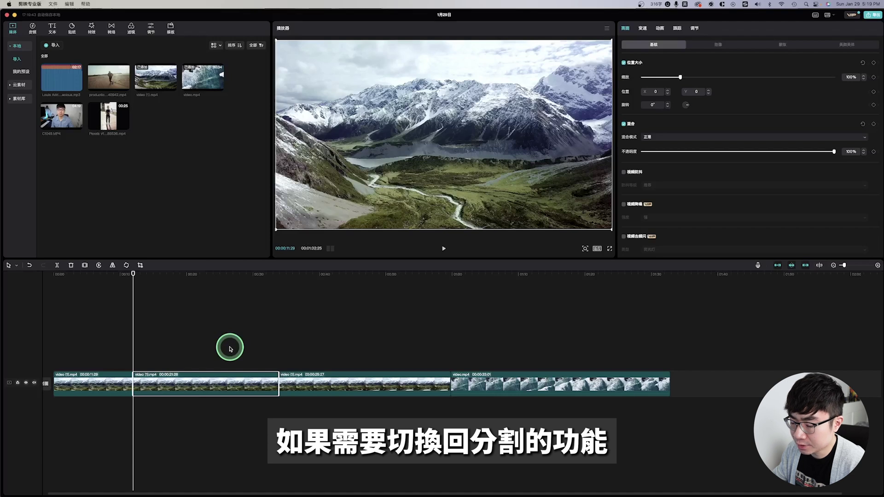
key("b")
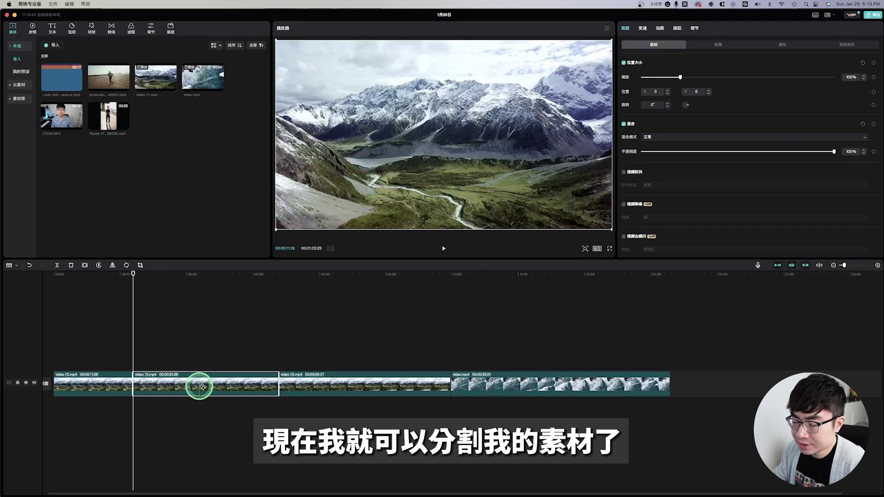
left_click(199, 386)
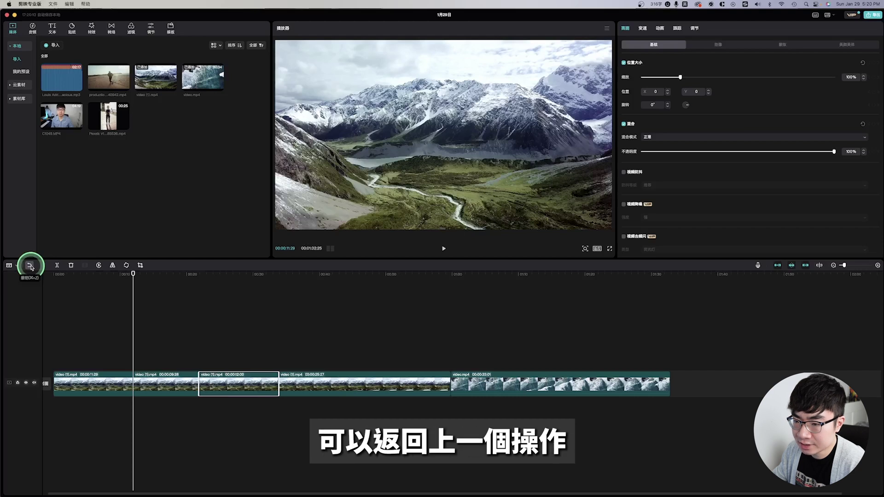
left_click(29, 265)
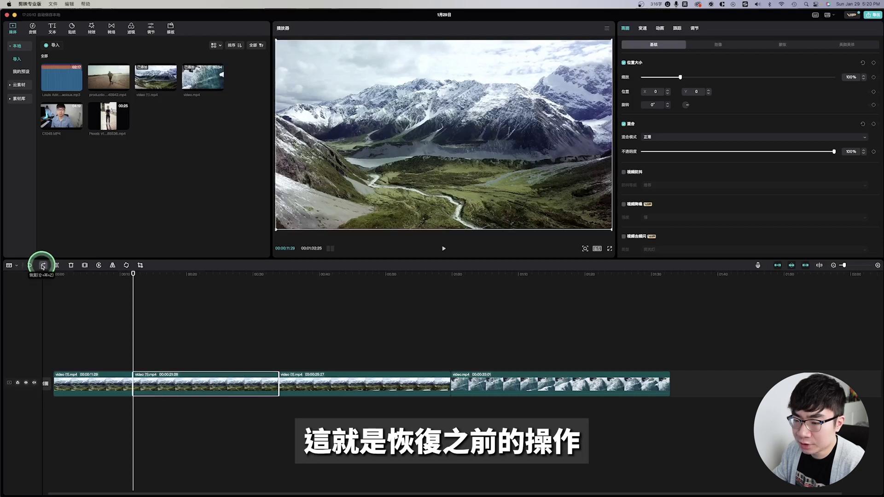
left_click(43, 266)
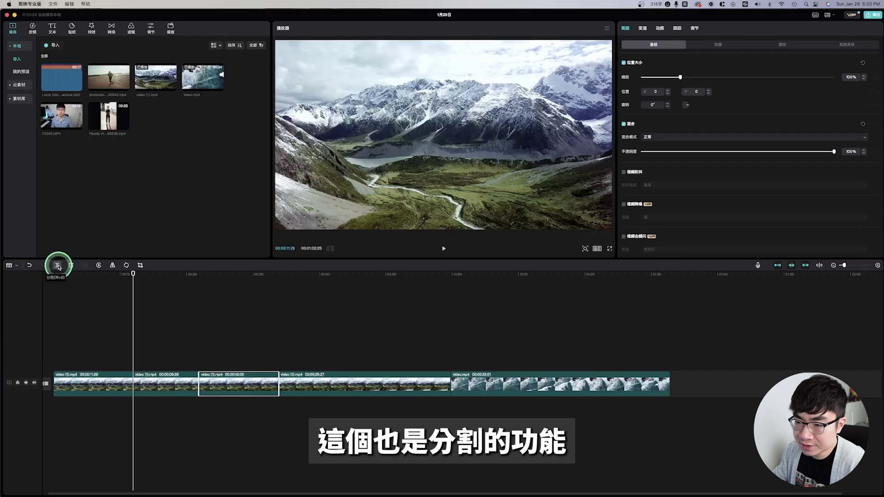
- Split the mountain segment again at about 27 seconds and delete the short piece following that cut
left_click(235, 374)
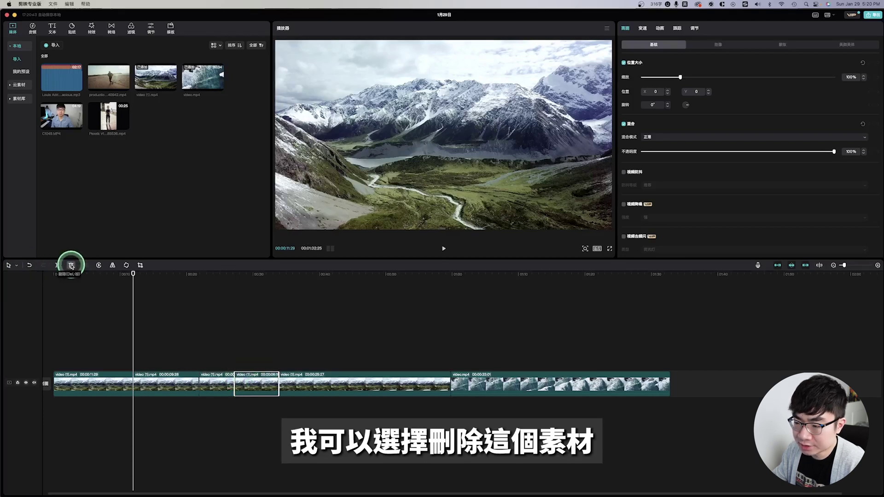
left_click(71, 265)
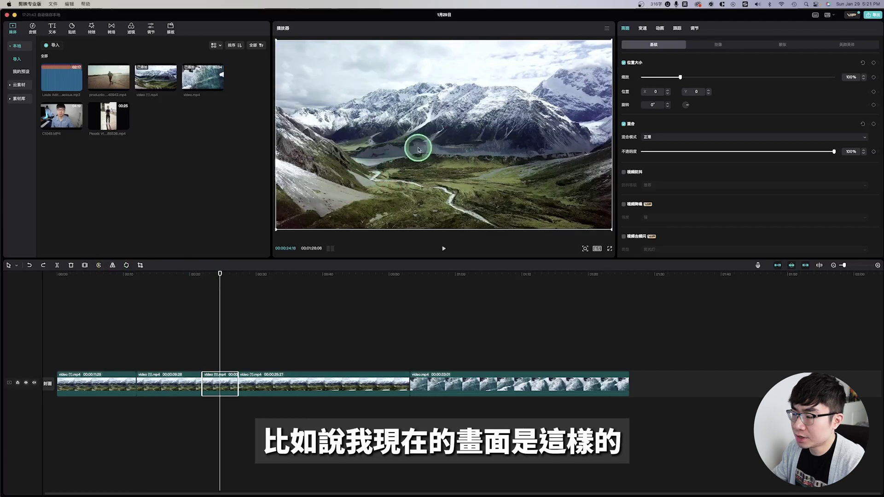
- Try mirroring the selected mountain segment and rotate it in 90° increments up to 360°
left_click(113, 266)
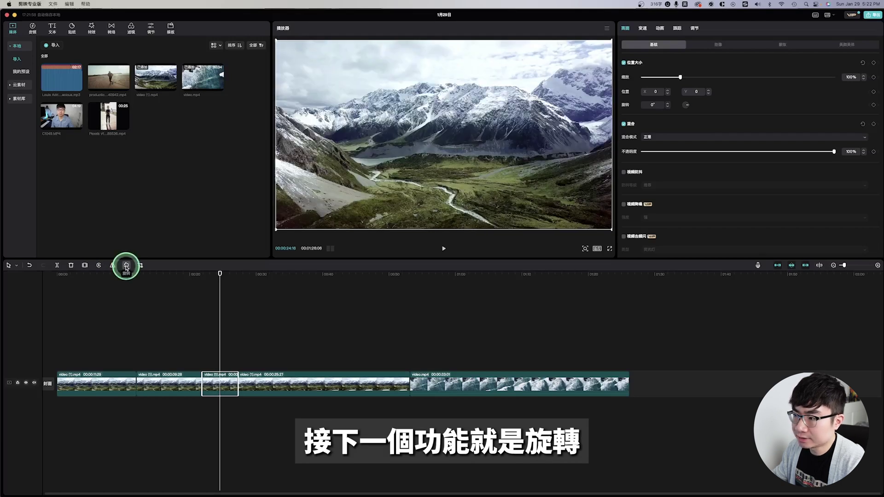
left_click(127, 266)
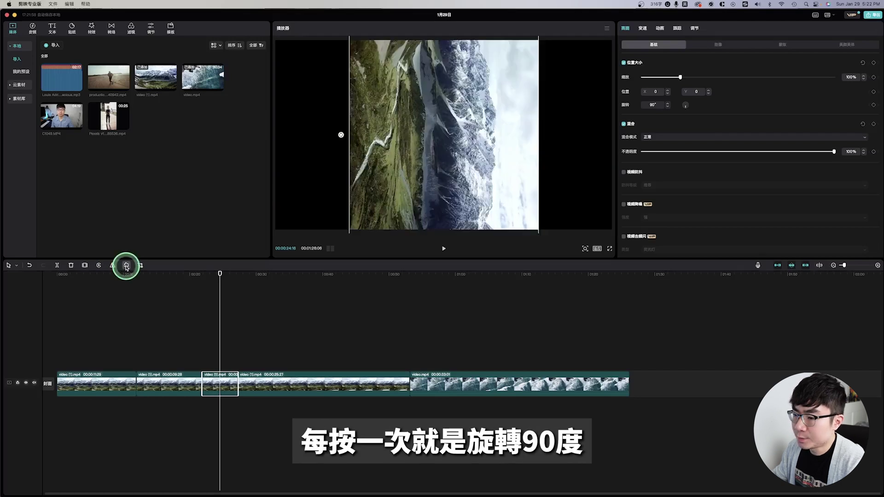
left_click(126, 266)
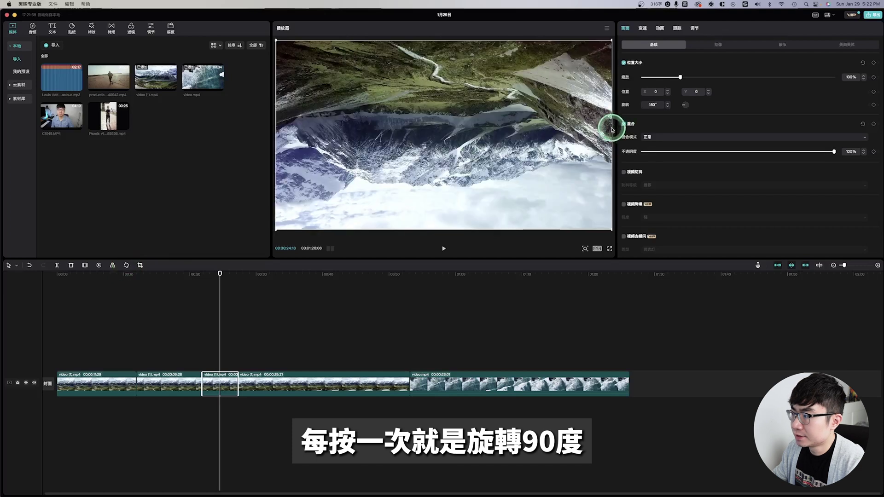
left_click(128, 266)
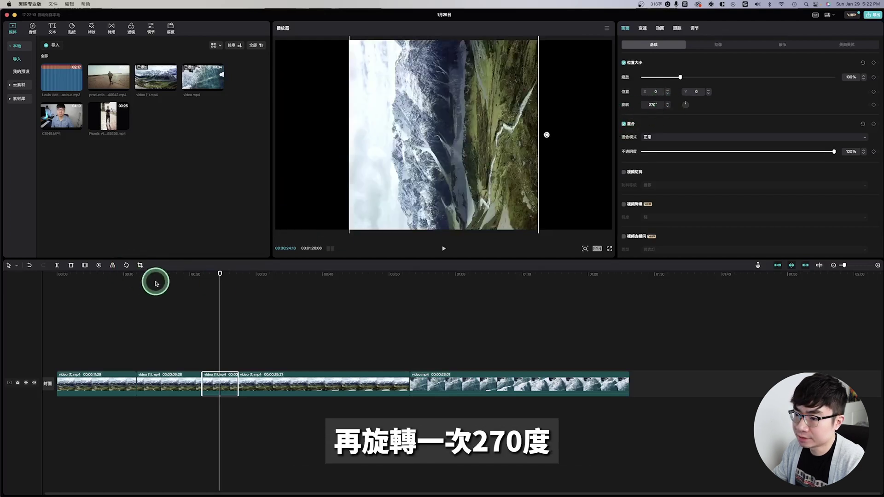
left_click(127, 267)
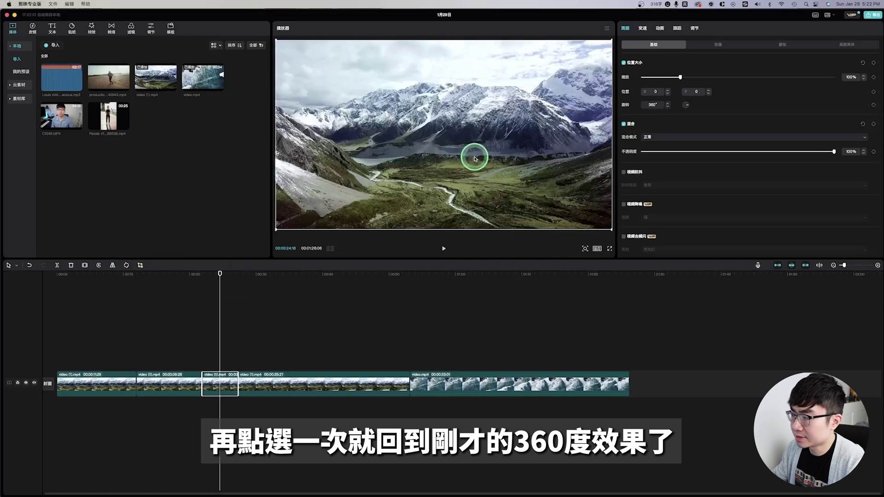
- Crop the bottom and right side off the selected mountain segment with the free ratio, checking the fixed ratio choices, and apply the crop
left_click(140, 266)
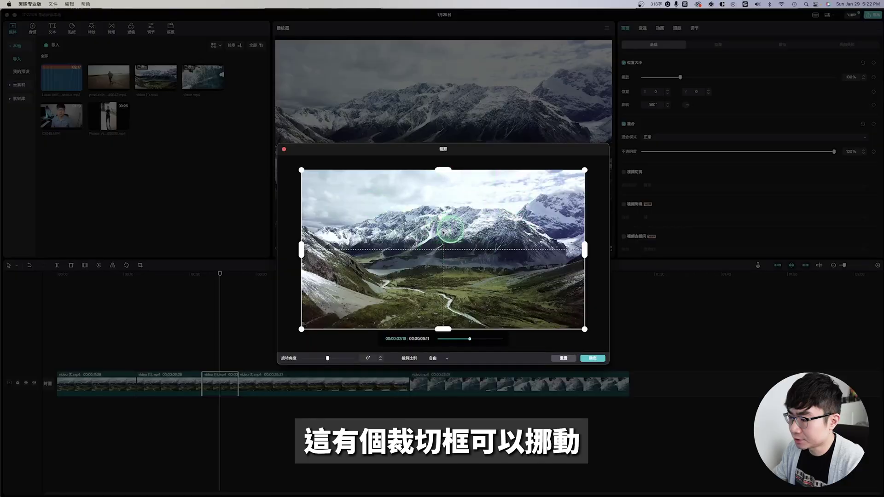
left_click_drag(443, 330, 443, 302)
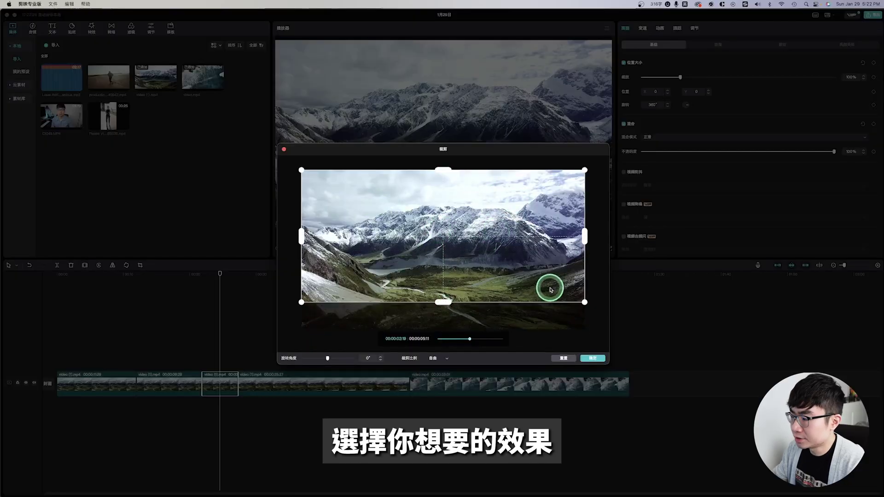
left_click_drag(591, 244, 518, 237)
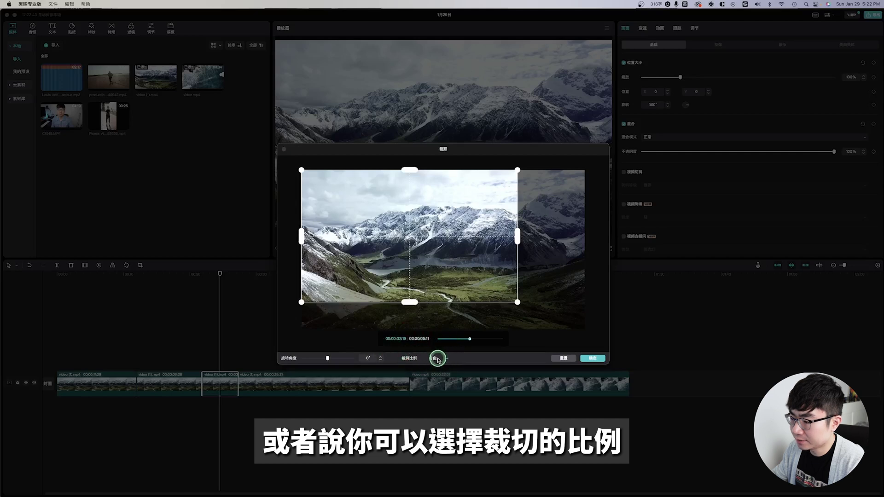
left_click(437, 360)
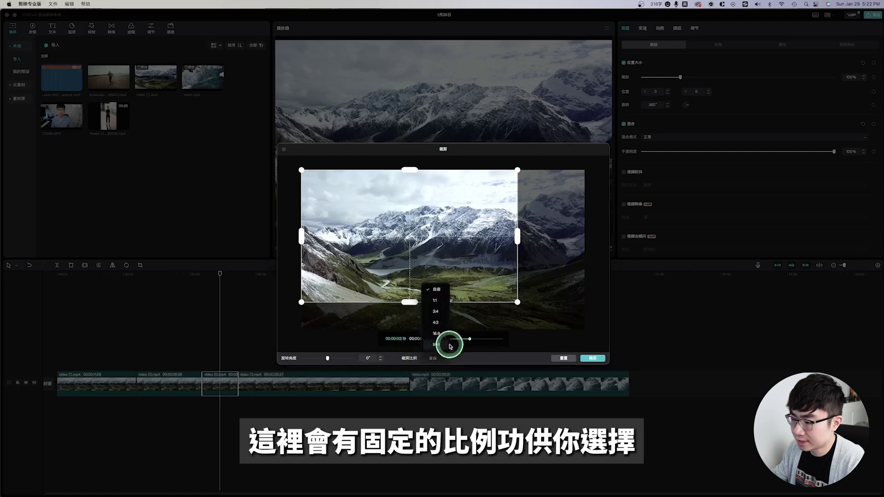
left_click(600, 363)
left_click(595, 359)
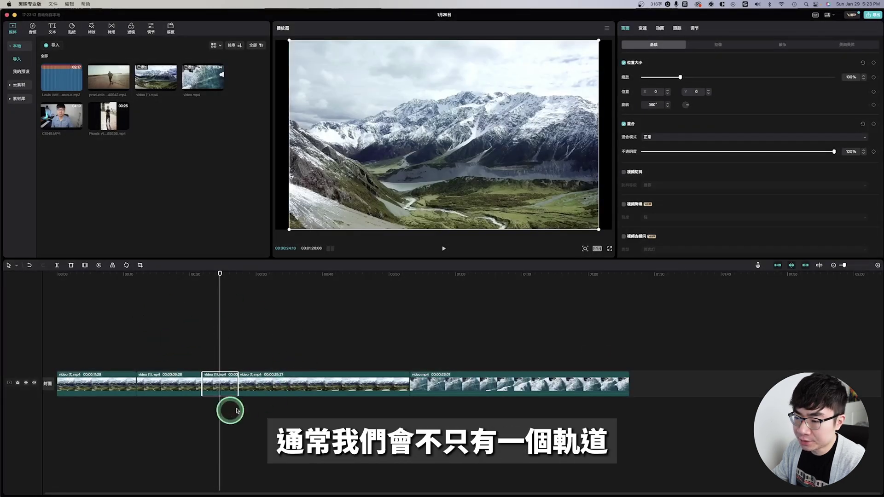
- Add the beach running video on a track above the mountain clips and the Goodness Gracious music on an audio track
mouse_move(105, 84)
left_click_drag(105, 83, 258, 359)
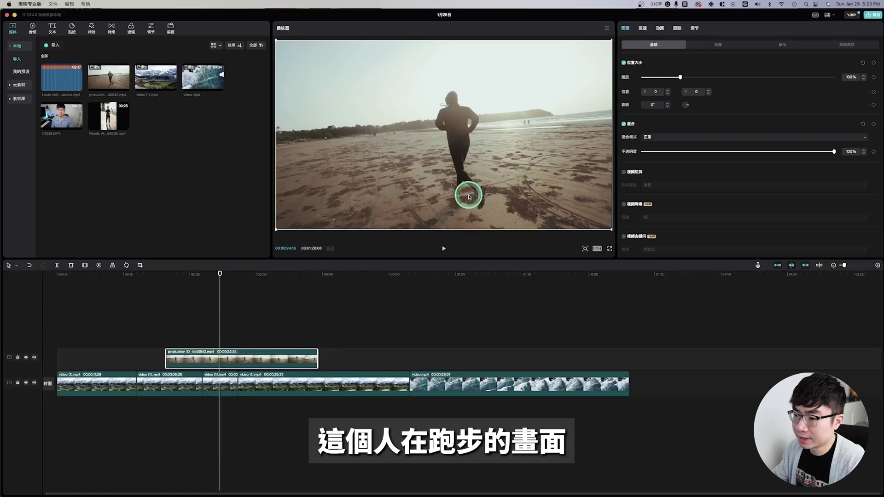
left_click(55, 85)
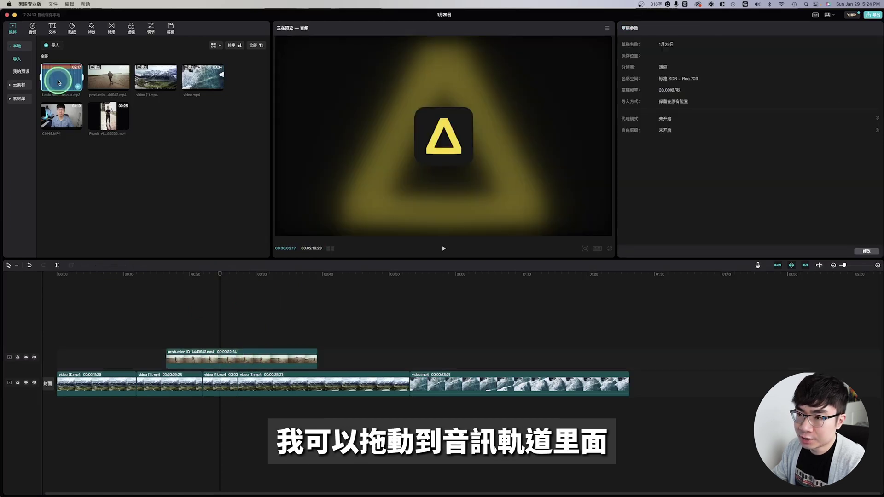
left_click_drag(58, 83, 247, 332)
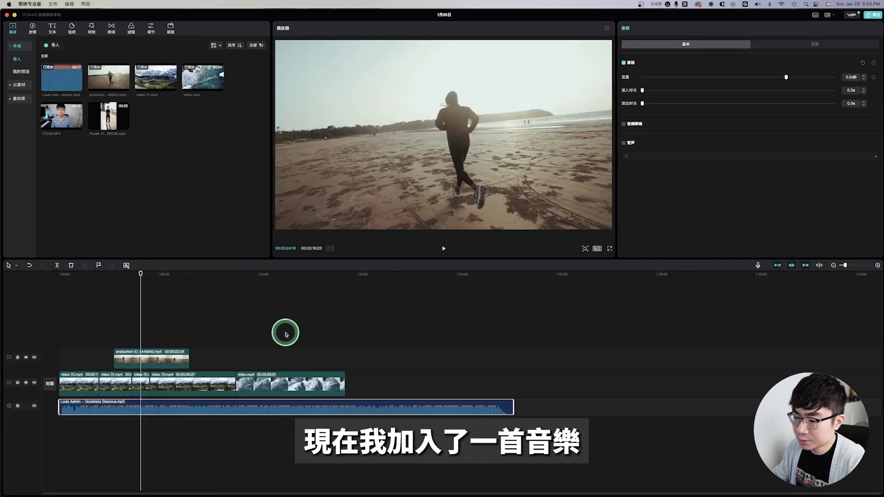
- Trim the music's end to match the end of the ocean clip and set its volume to -4.0 dB
left_click(308, 417)
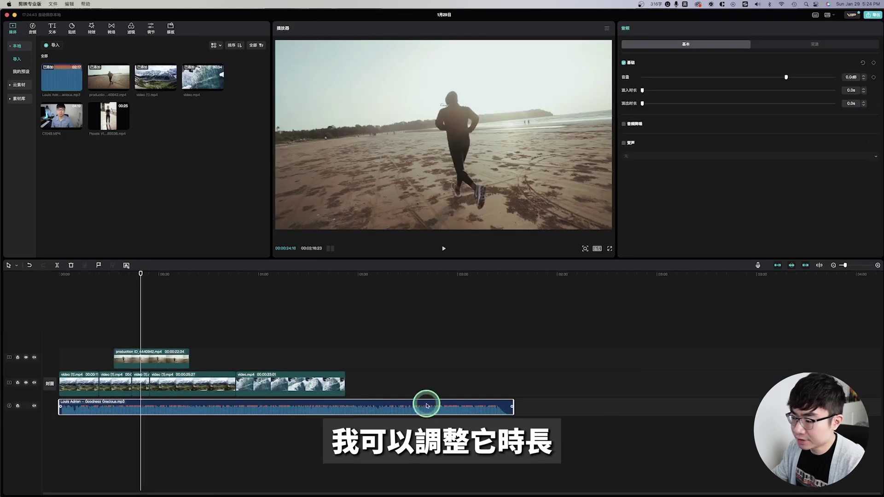
left_click_drag(512, 403, 345, 403)
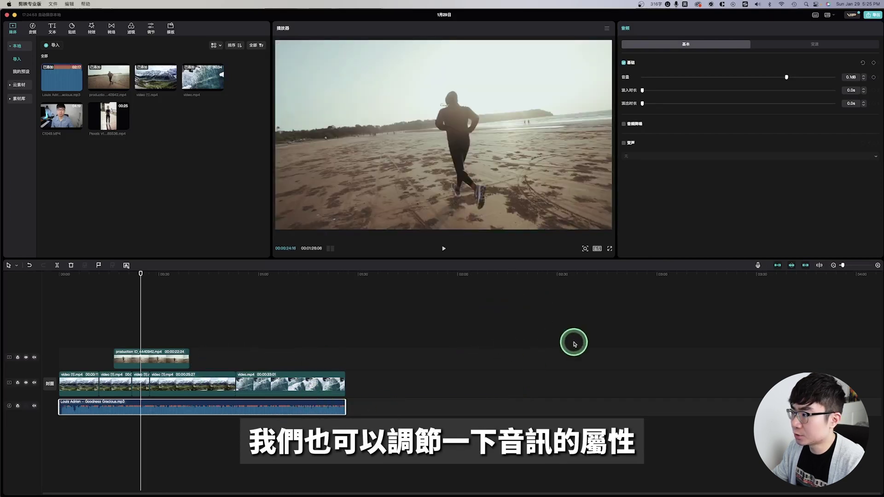
left_click_drag(787, 78, 654, 81)
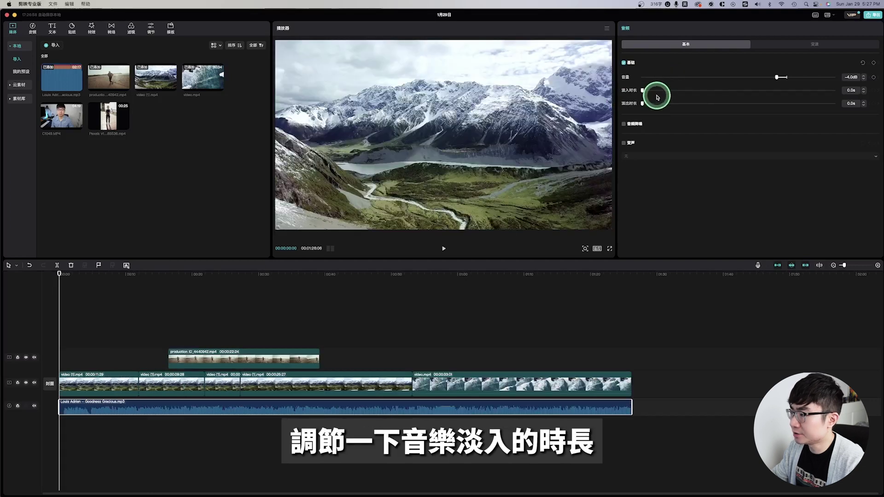
- Set the music's fade-in and fade-out durations to 2.0 s each, playing back the beginning and the ending
left_click(643, 91)
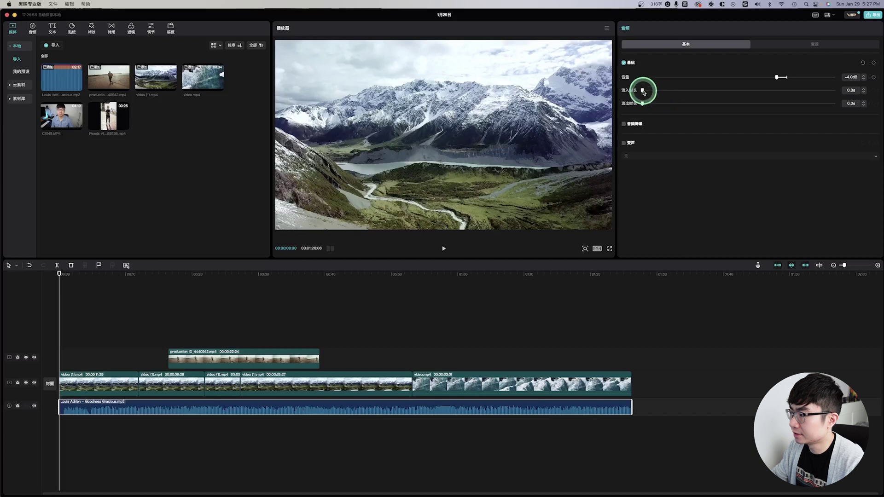
left_click_drag(665, 90, 681, 90)
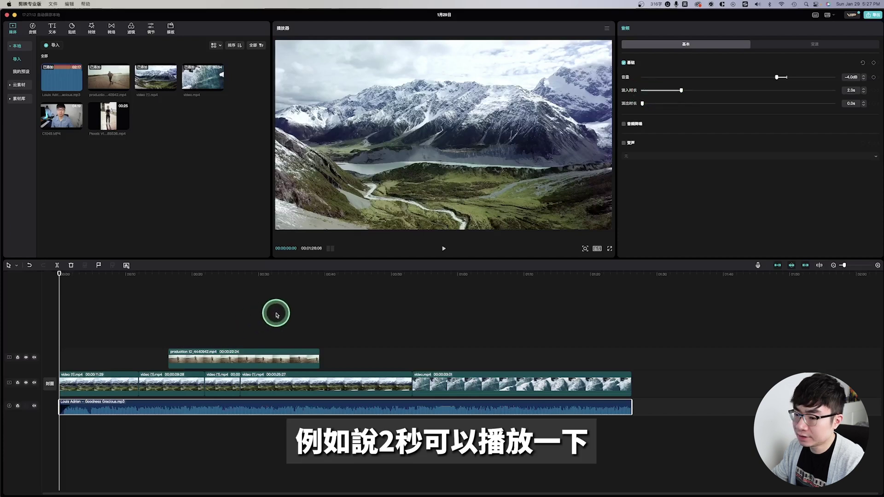
key("space")
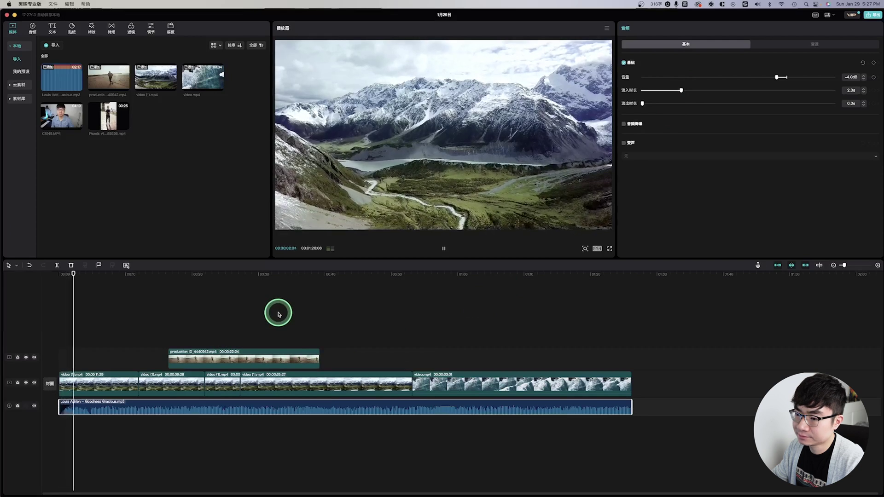
key("space")
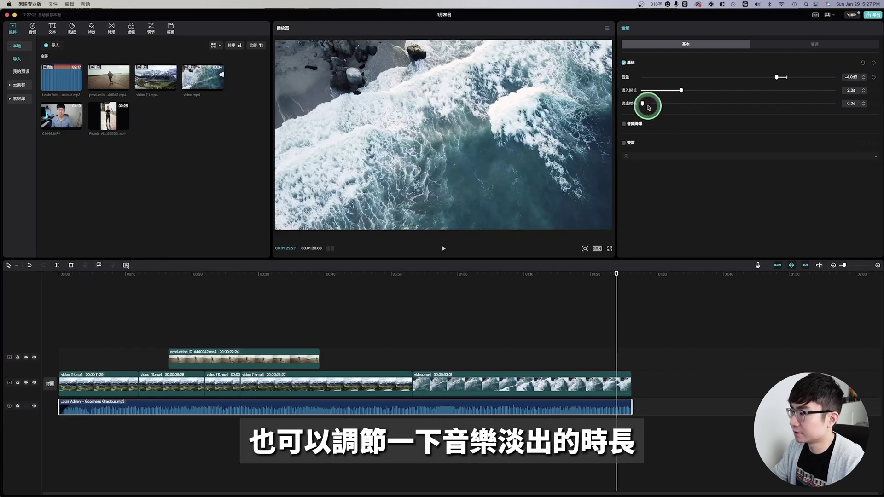
left_click_drag(672, 102, 681, 103)
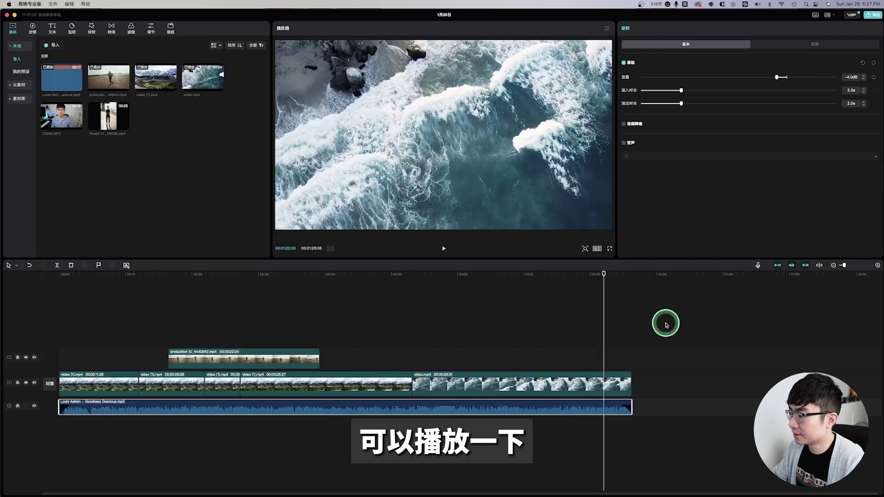
key("space")
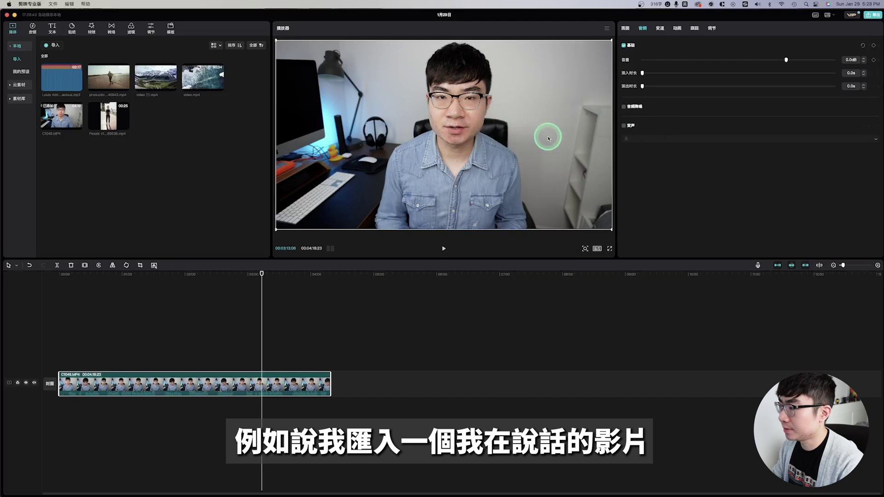
- Enable the voice changer (变声) on the talking clip C1049.MP4, choose the 电音 voice, and play it back
left_click(624, 126)
left_click(672, 139)
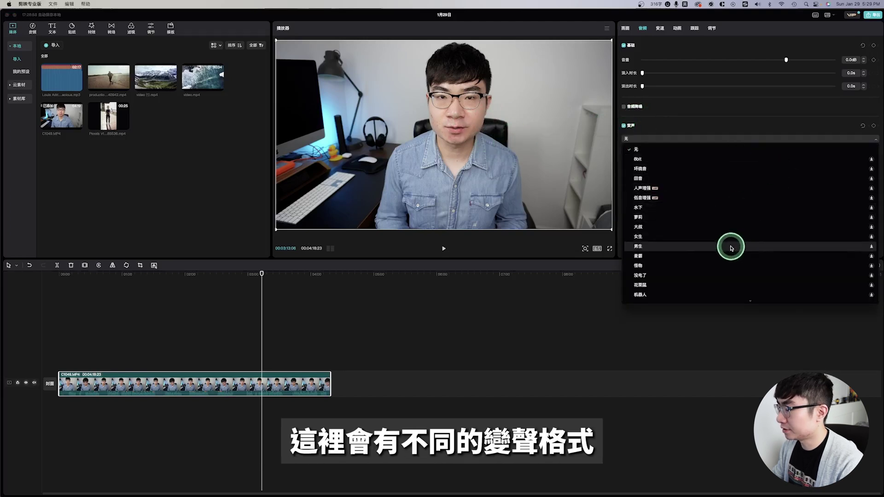
scroll(731, 248, "down", 3)
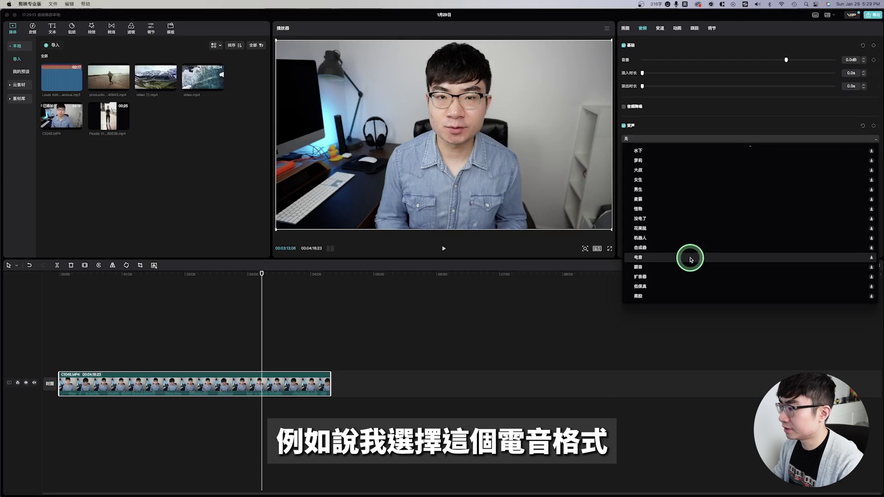
left_click(691, 259)
key("space")
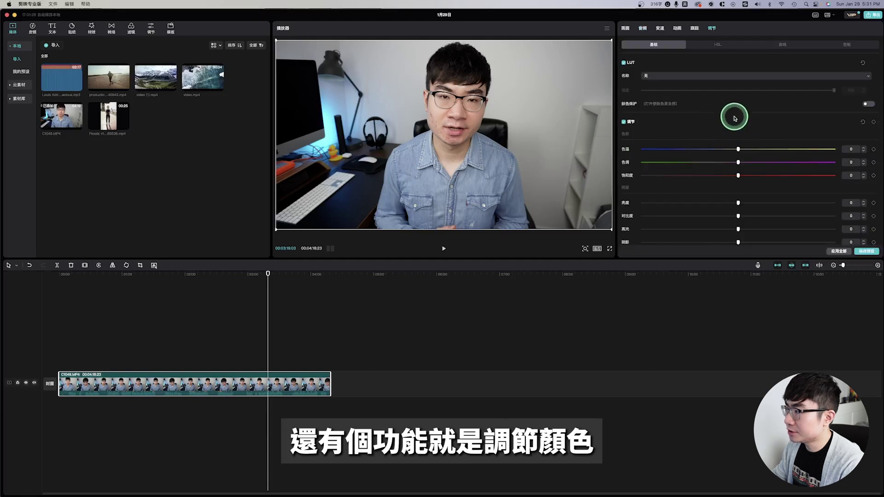
- Try raising the colour temperature (色温) of the talking clip and look through the other colour adjustment settings
scroll(708, 123, "down", 3)
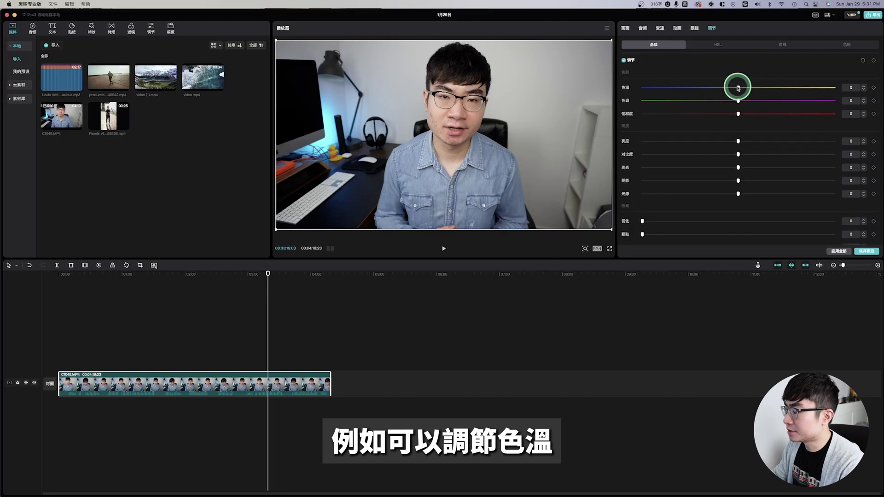
mouse_move(738, 87)
left_mouse_down()
mouse_move(719, 89)
mouse_move(749, 88)
left_mouse_up()
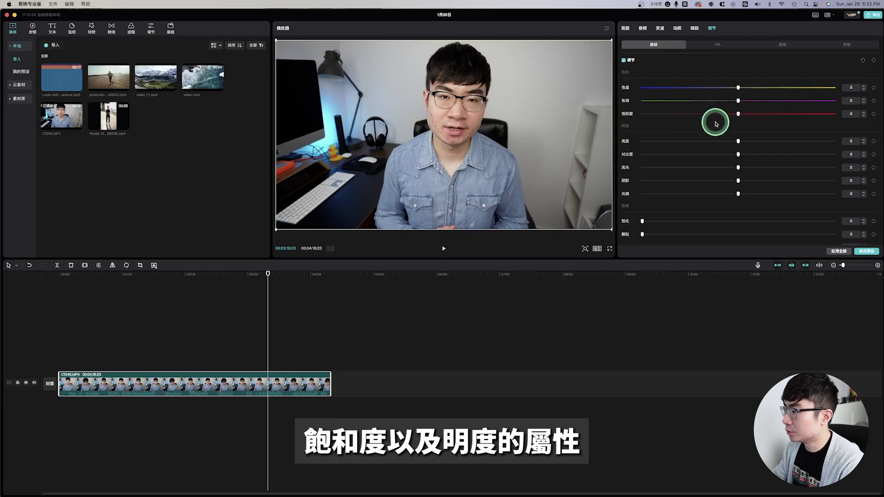
scroll(717, 122, "down", 1)
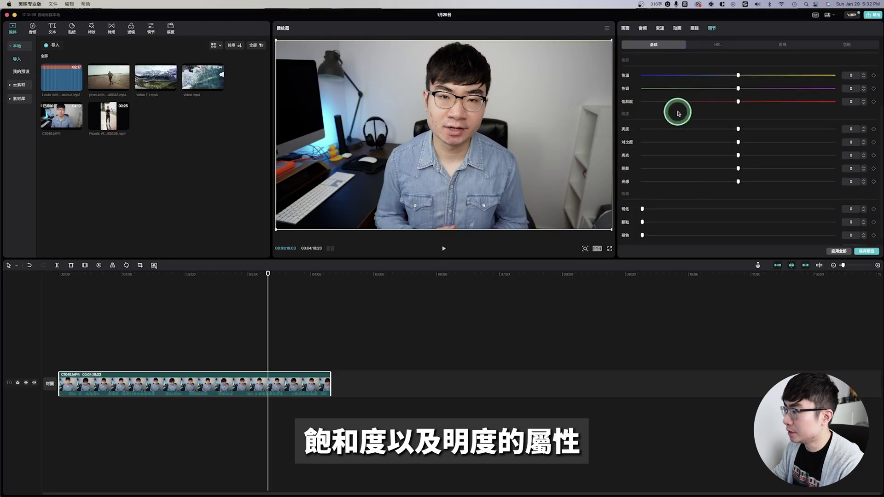
- Look through the talking clip's basic and HSL colour adjustments, and try reshaping a curve in its curve adjustment (曲线)
scroll(691, 181, "down", 1)
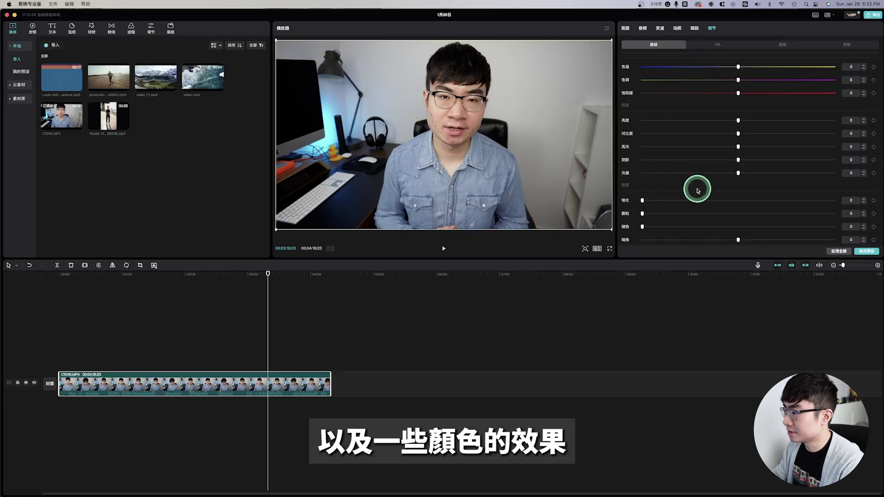
left_click(699, 46)
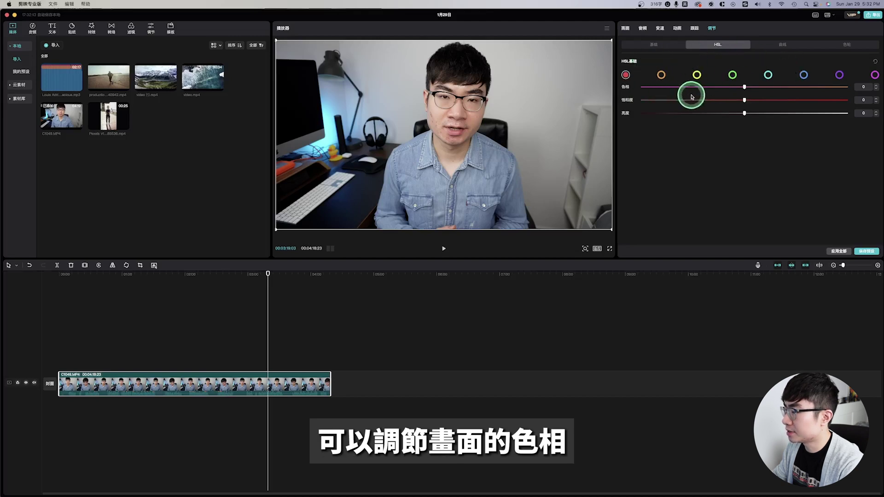
left_click(754, 45)
left_click_drag(804, 141, 739, 181)
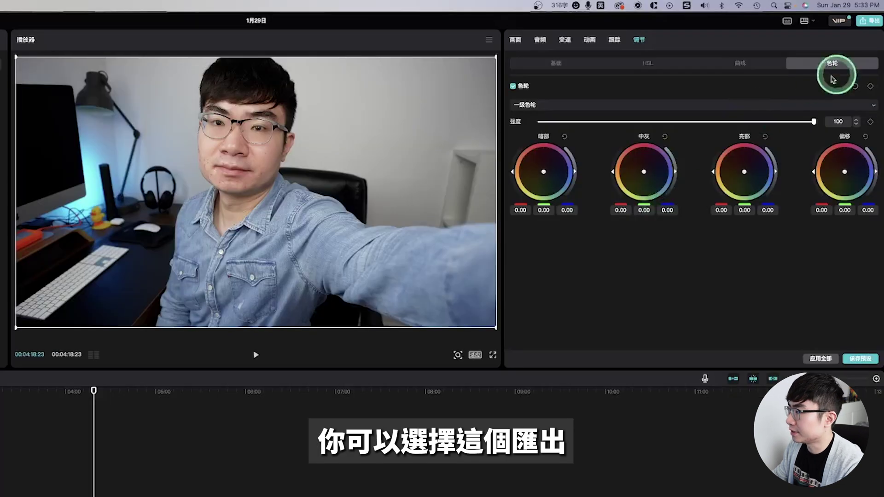
- Export the project as a video named Demo at 1080P and 30fps, with H.264 encoding in mov format
left_click(870, 27)
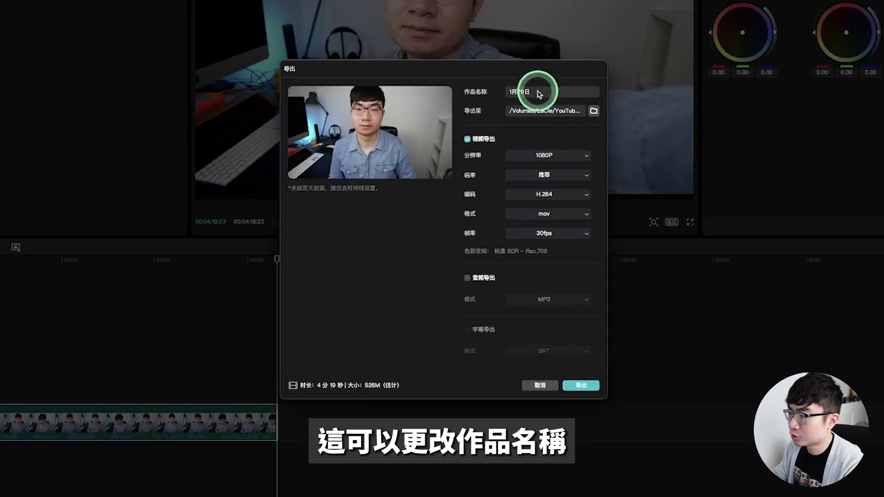
left_click(539, 95)
type("Demo")
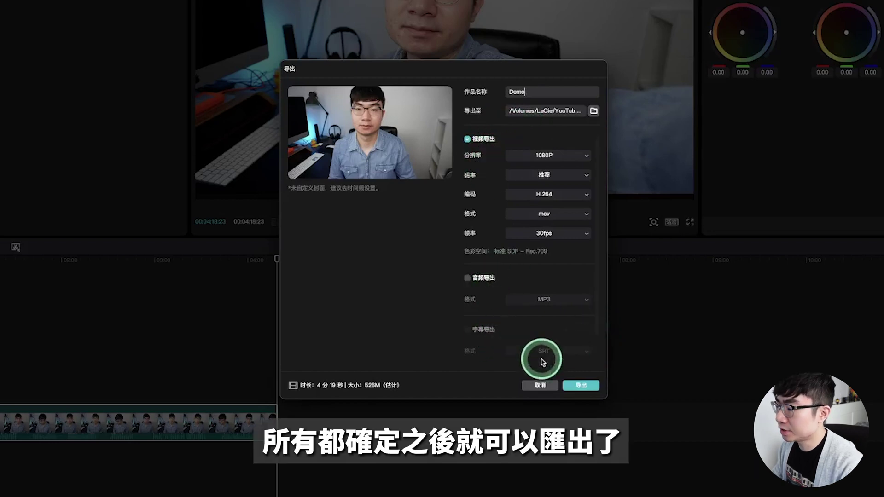
left_click(580, 386)
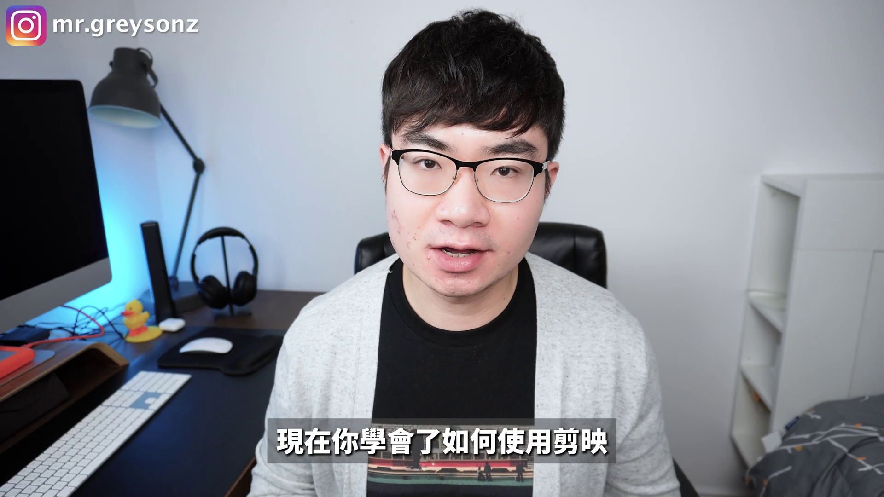